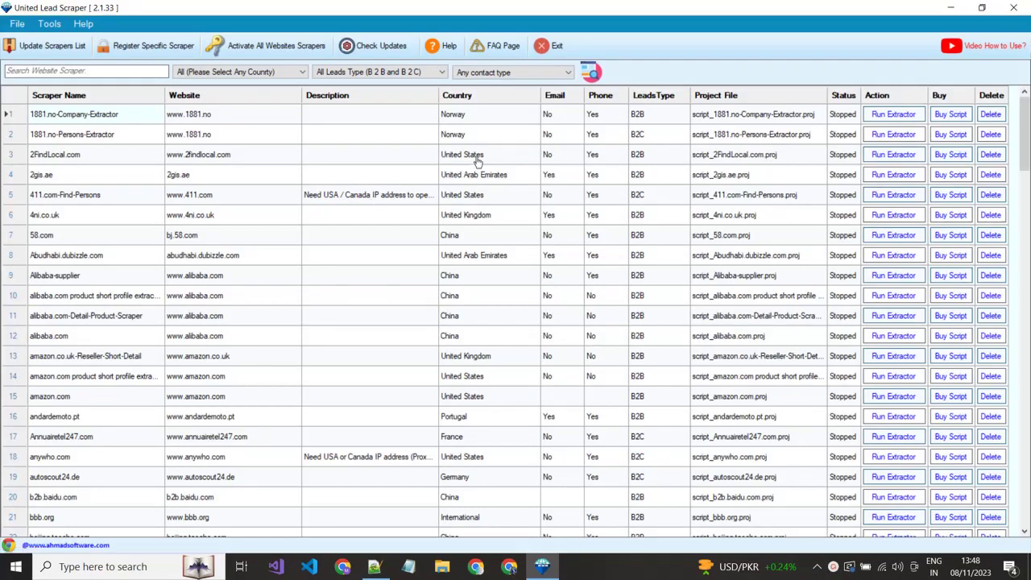
- Search the scraper list for 'yell', then clear the search to restore the full list
scroll(394, 256, down, 10)
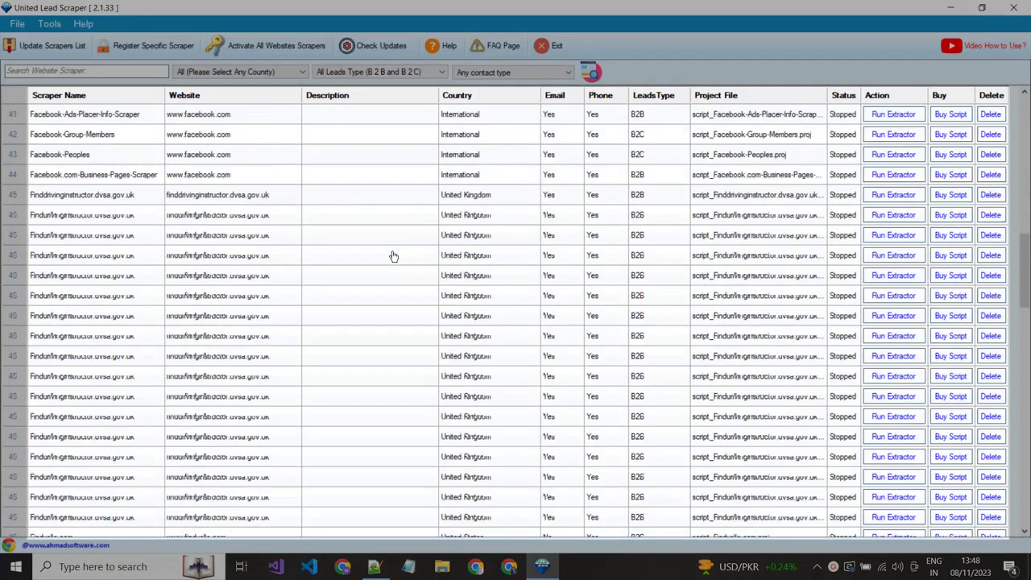
scroll(394, 256, up, 8)
scroll(394, 256, up, 2)
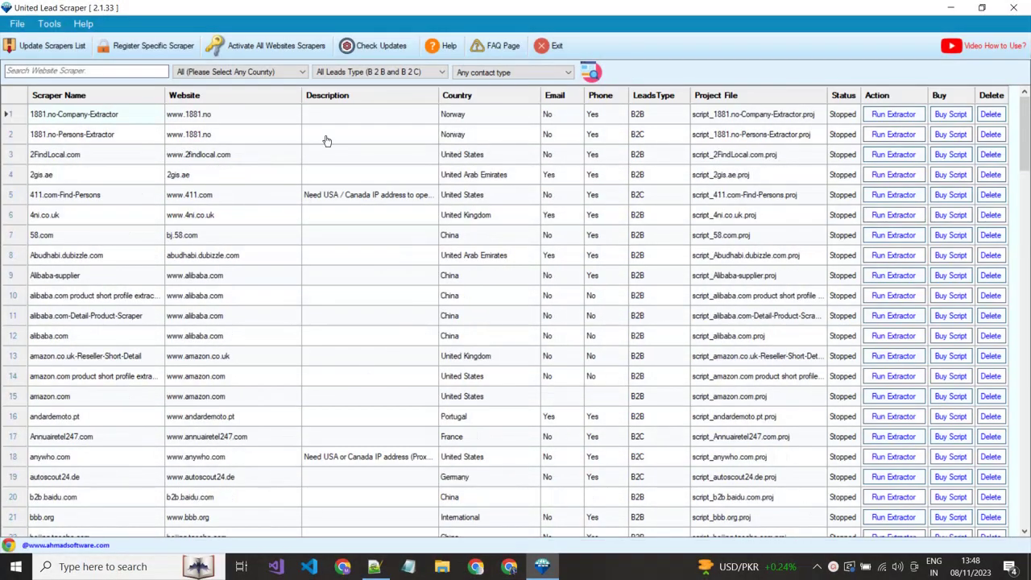
click(127, 70)
text(ye)
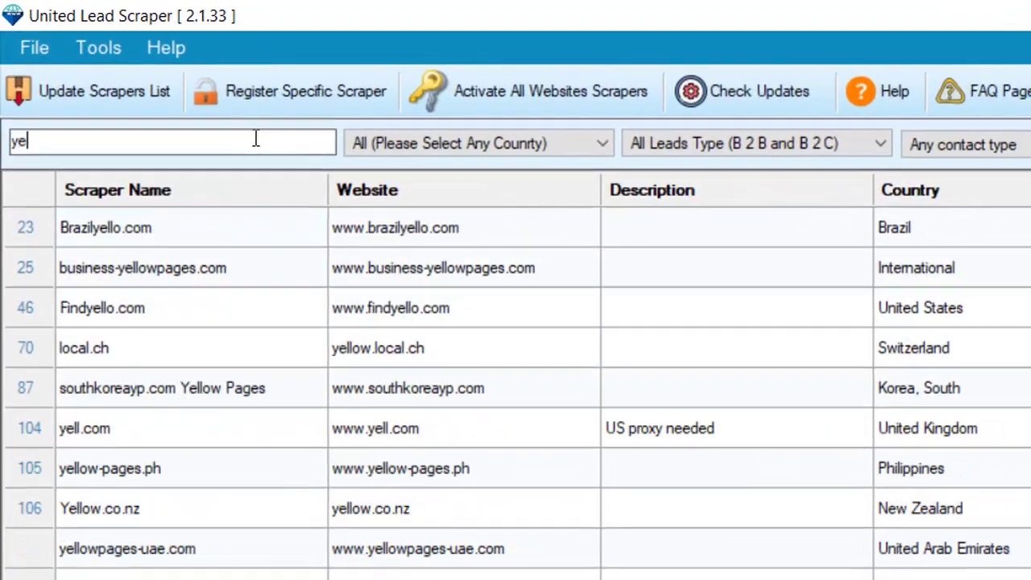
text(ll)
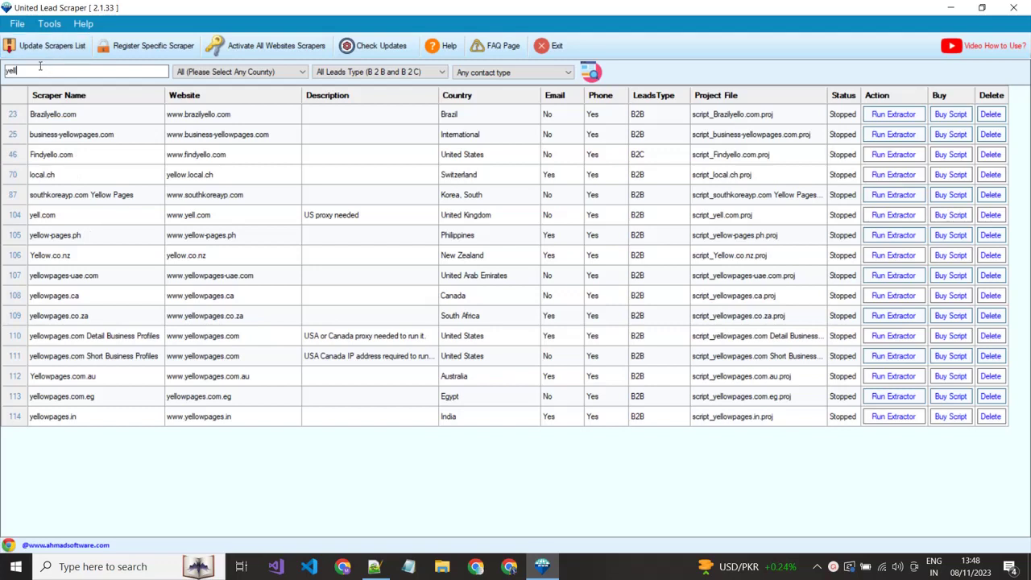
key(BackSpace)
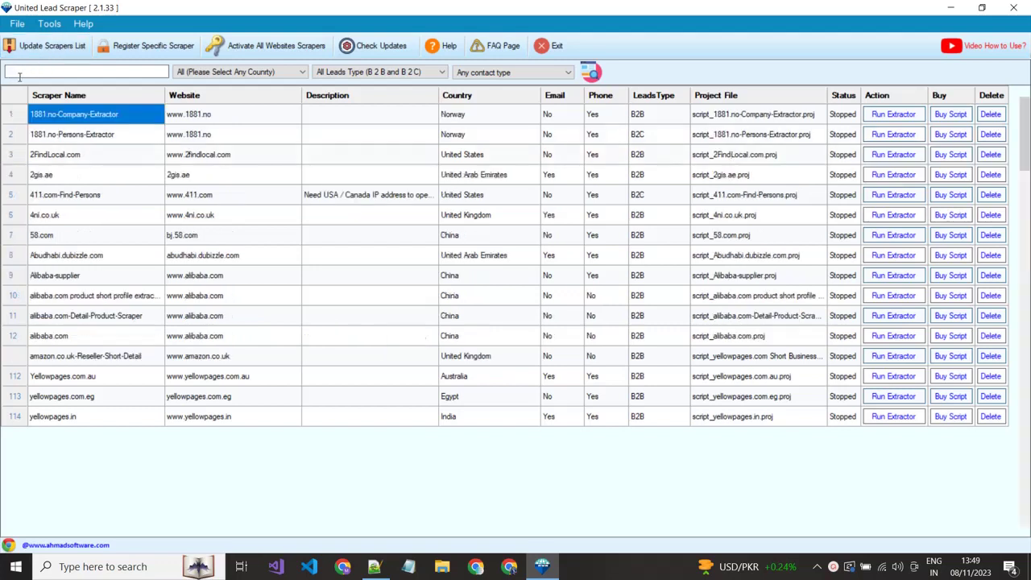
- Set Leads Type to 'B 2 B Leads Websites' and contact type to 'Has mail addresses only'
click(192, 72)
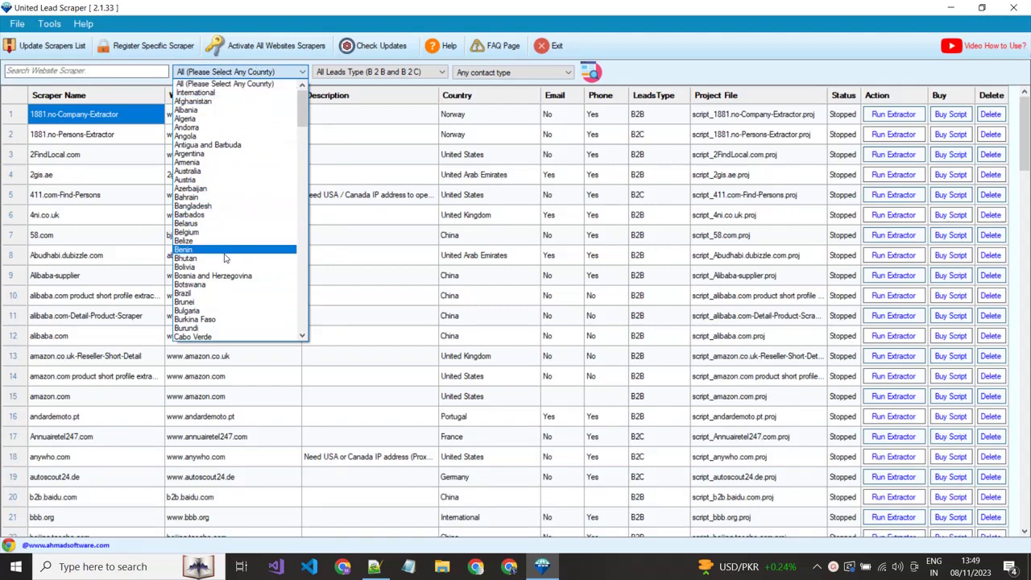
click(280, 74)
click(378, 71)
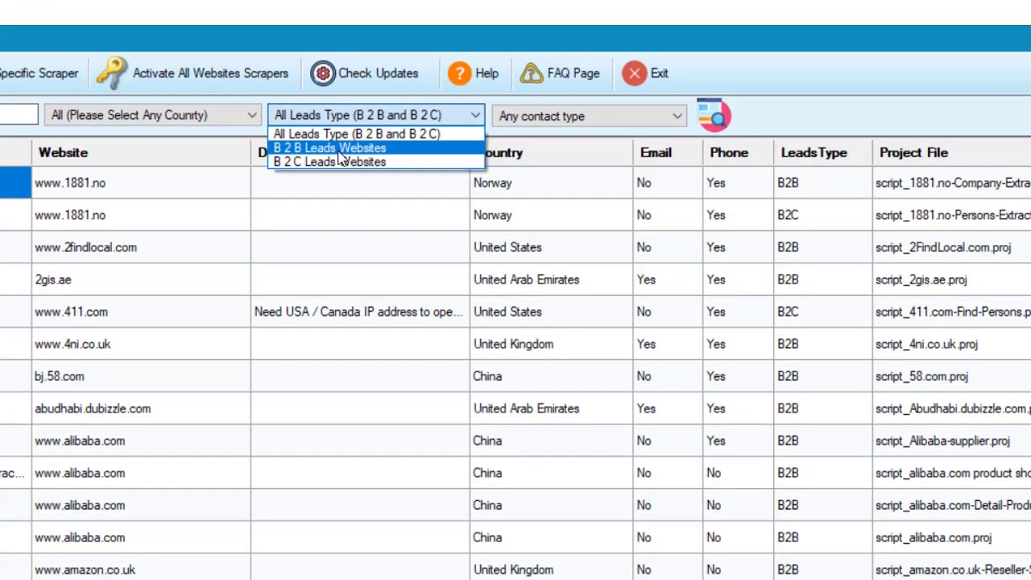
click(324, 149)
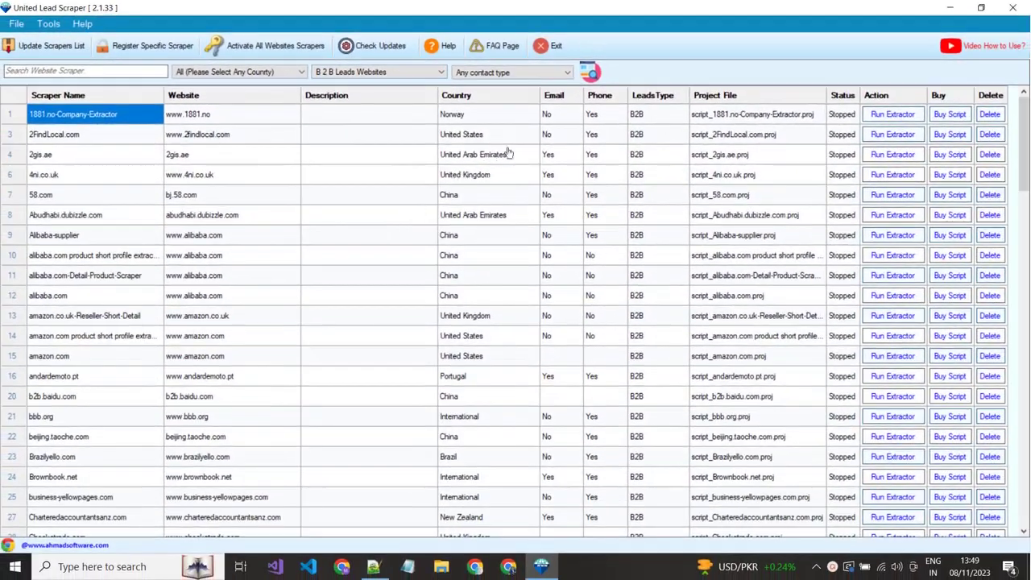
drag(651, 116, 681, 421)
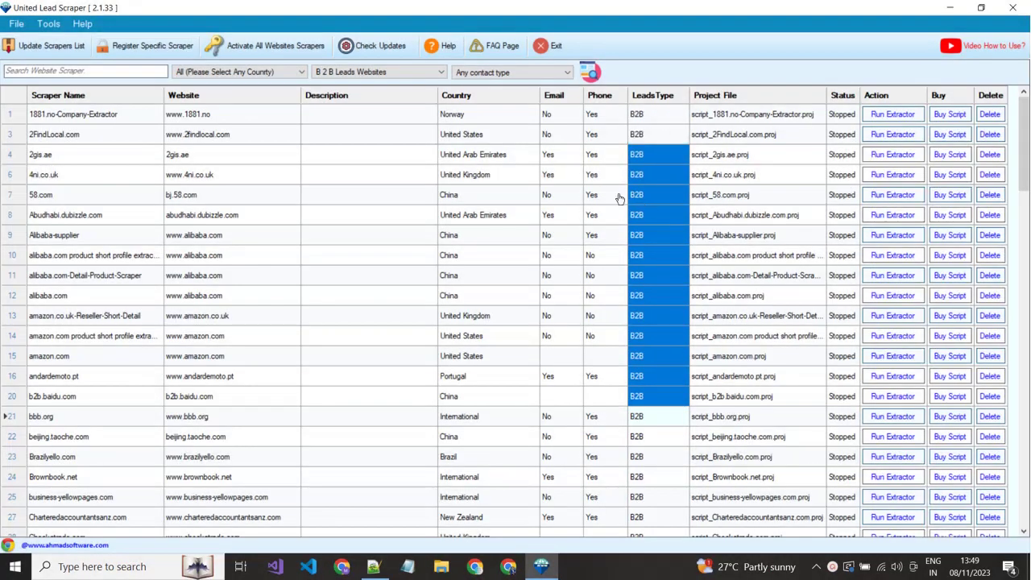
click(525, 74)
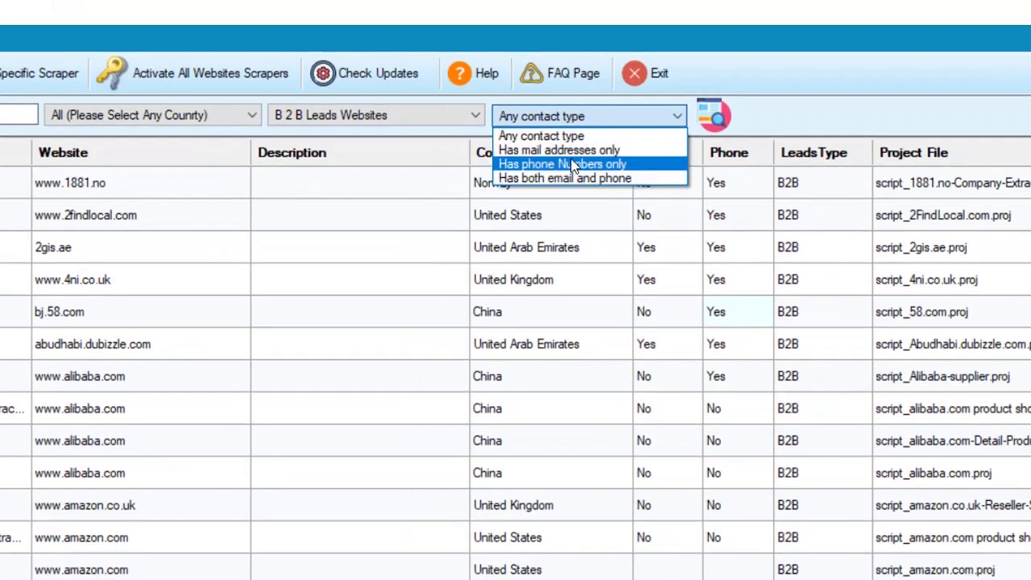
click(562, 152)
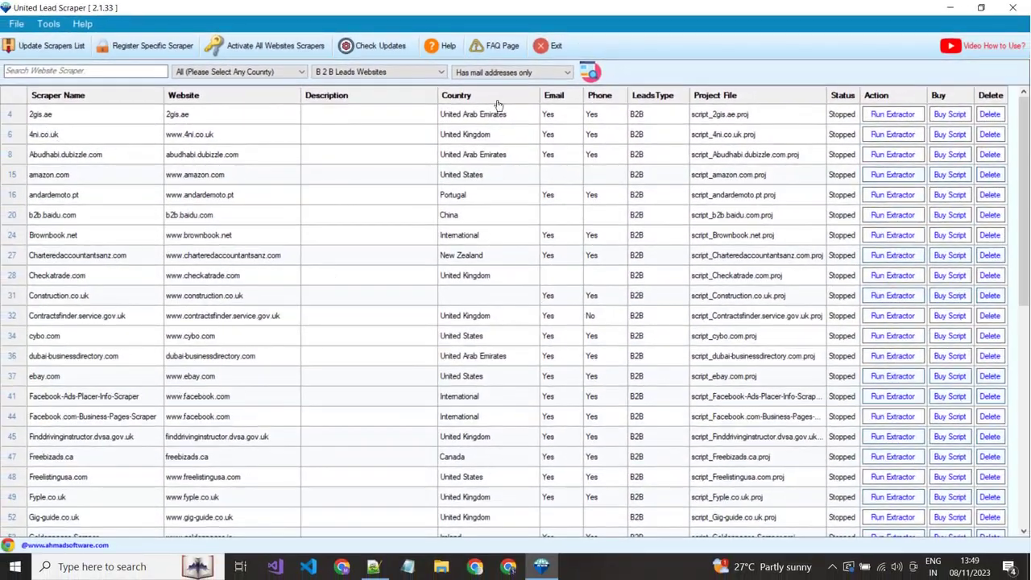
click(506, 74)
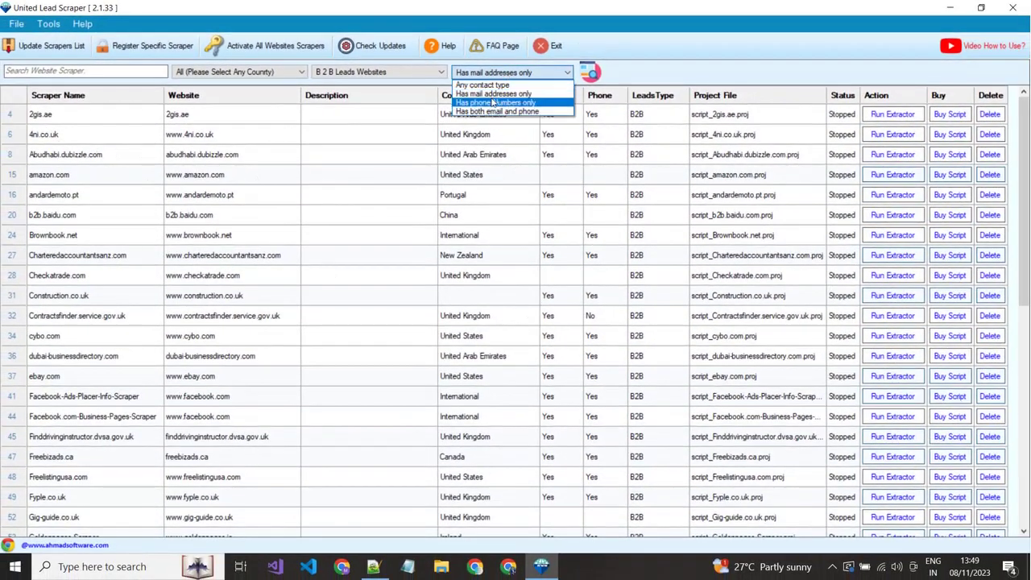
- Launch the 2gis.ae scraper project and widen its 2GIS Groceries browser panel
click(656, 65)
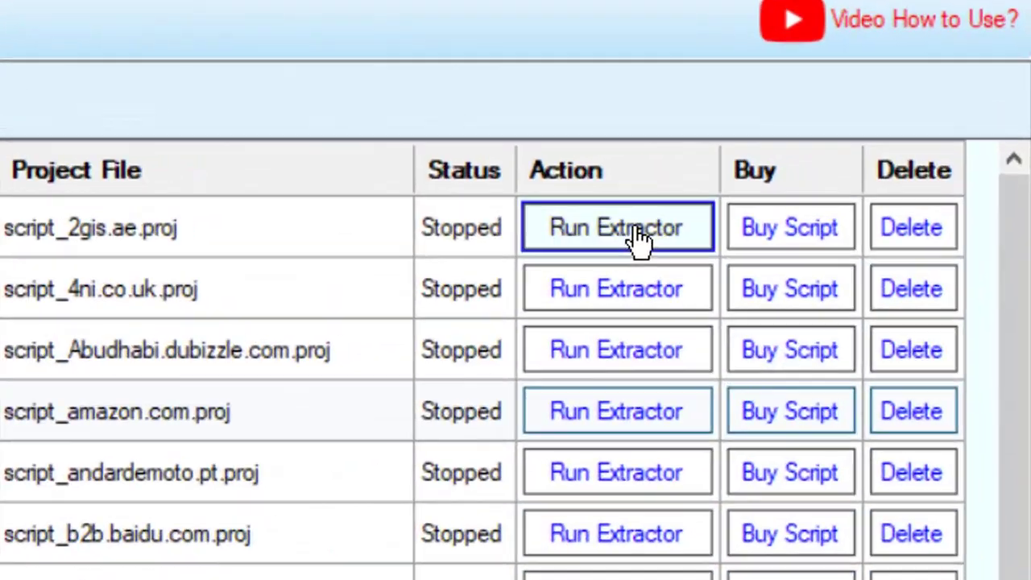
click(897, 117)
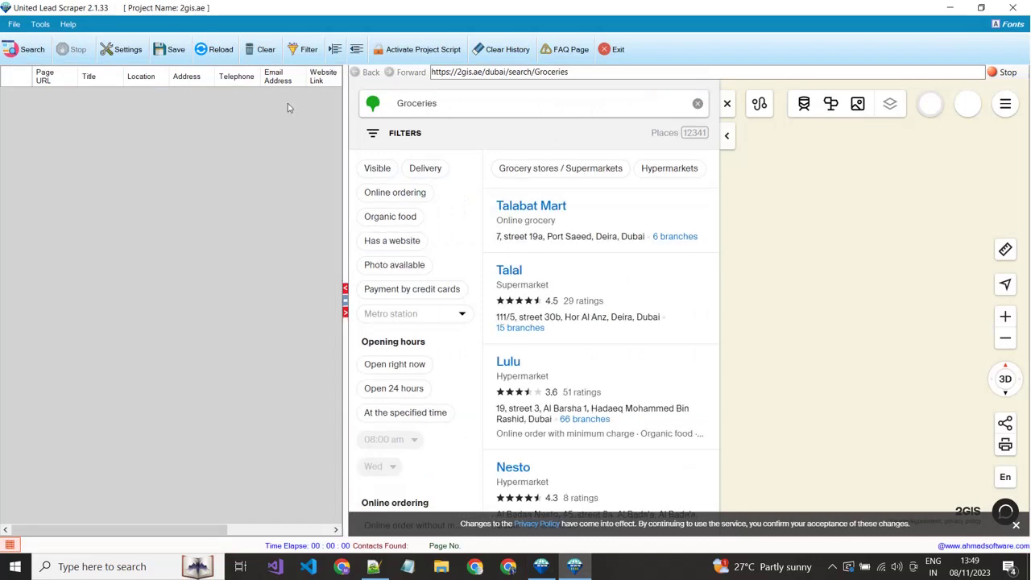
drag(347, 183, 244, 223)
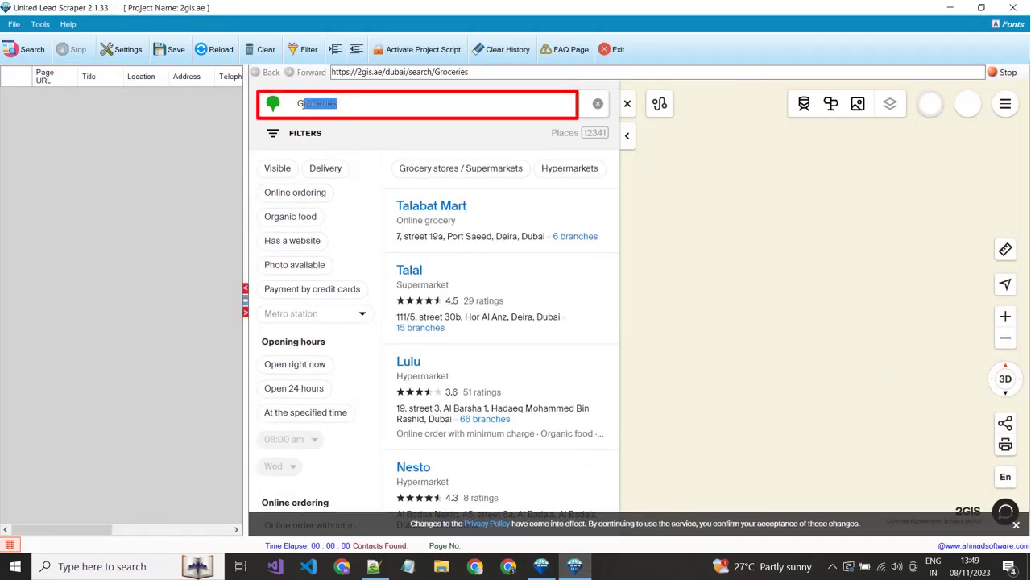
click(338, 105)
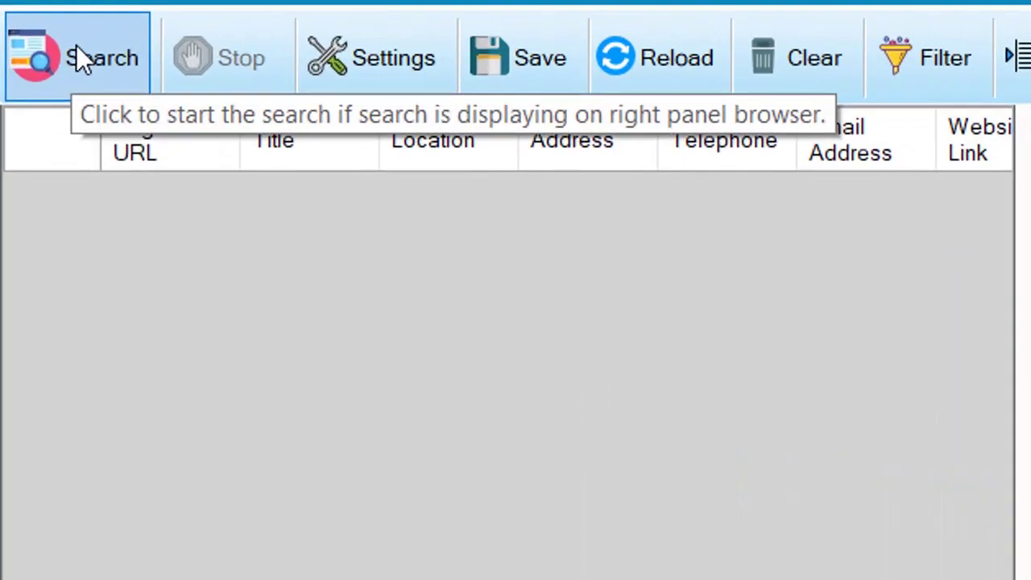
- Start extracting the 2GIS Dubai Groceries listings, checking the browser view and results grid
click(77, 50)
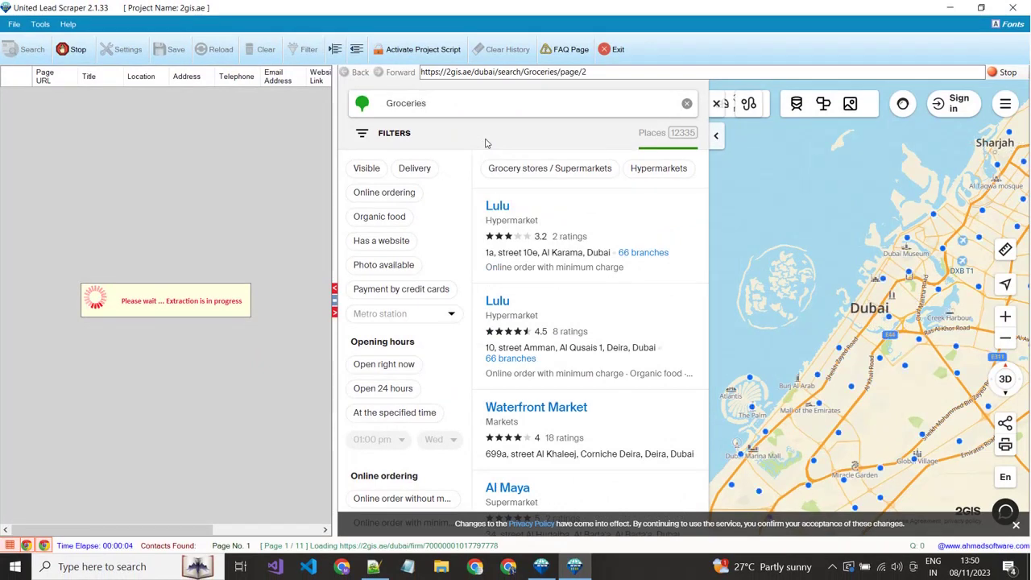
drag(598, 72, 448, 75)
click(599, 77)
scroll(534, 322, down, 4)
scroll(566, 309, up, 4)
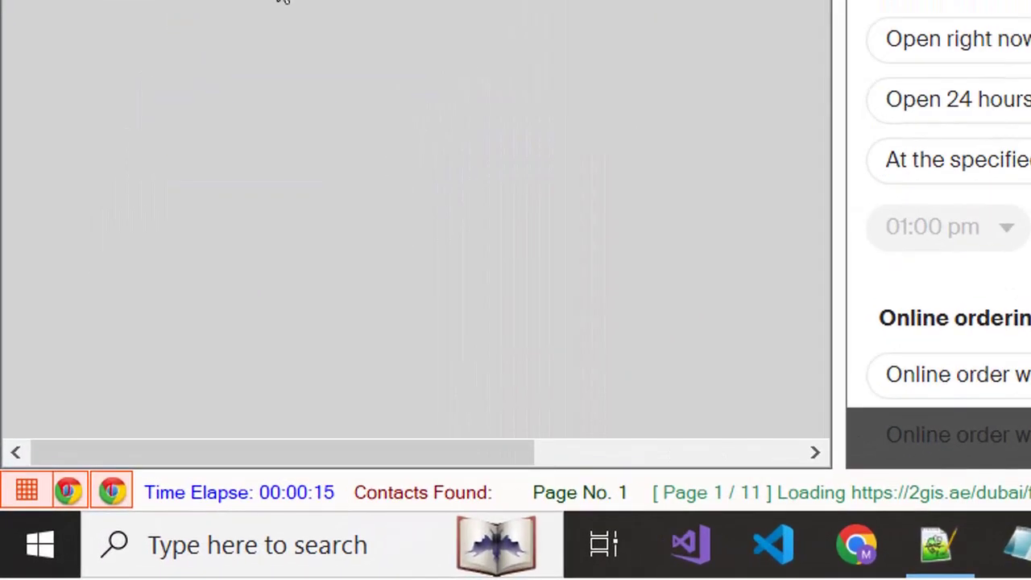
click(69, 492)
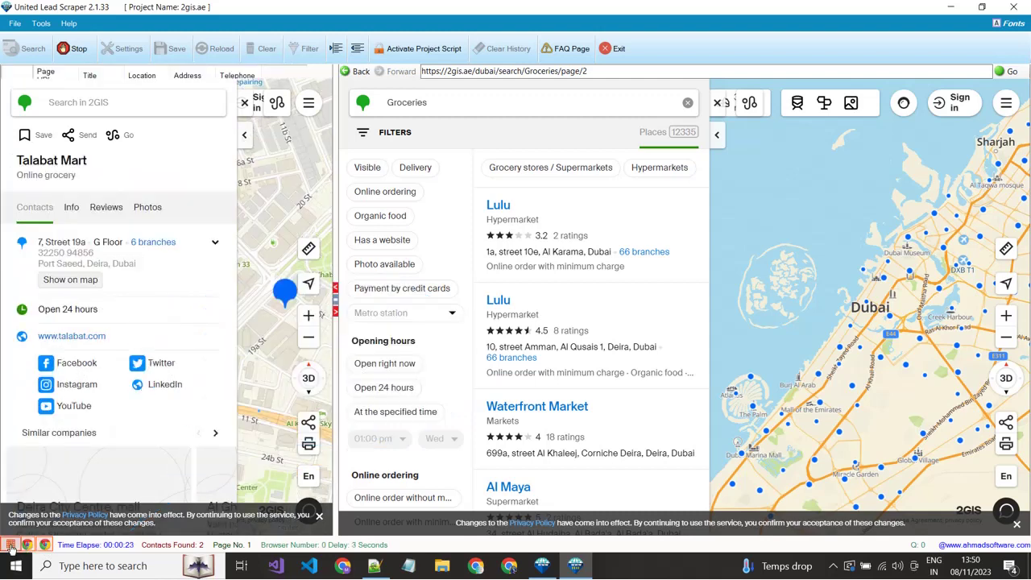
click(11, 545)
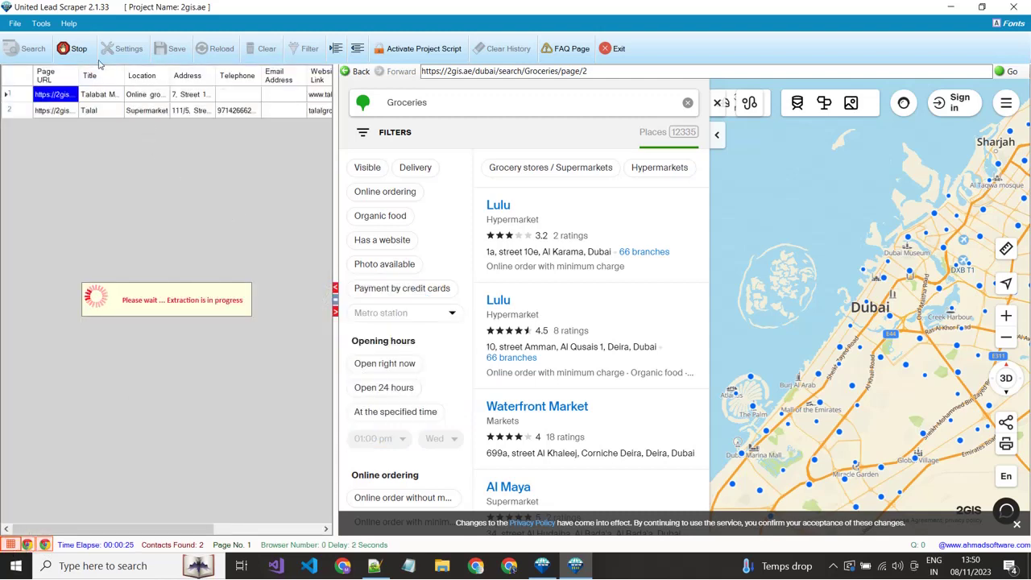
- Confirm stopping the extraction, then save View Concurrent Profiles as 3 for this scraper
click(73, 48)
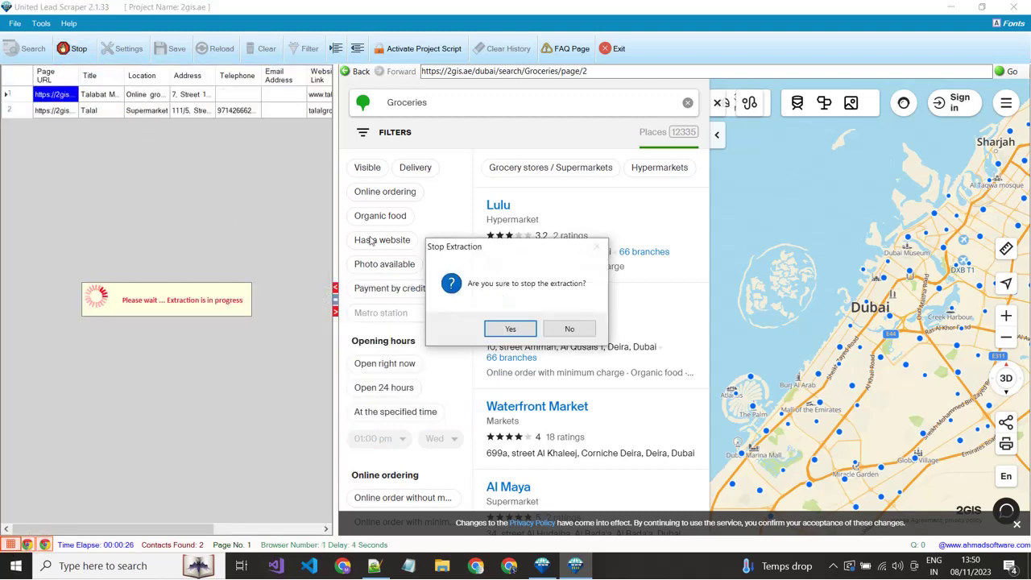
click(488, 326)
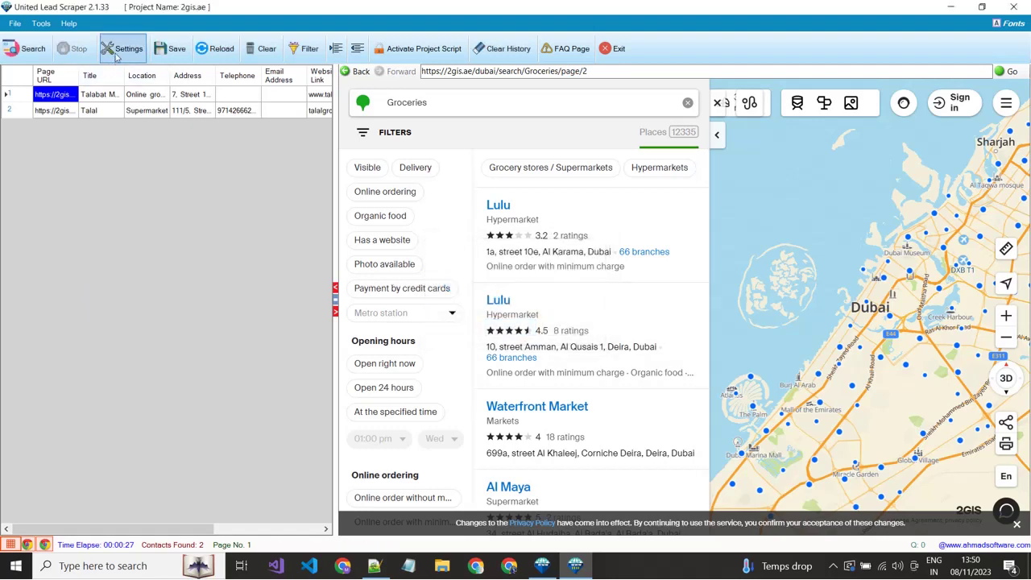
click(117, 55)
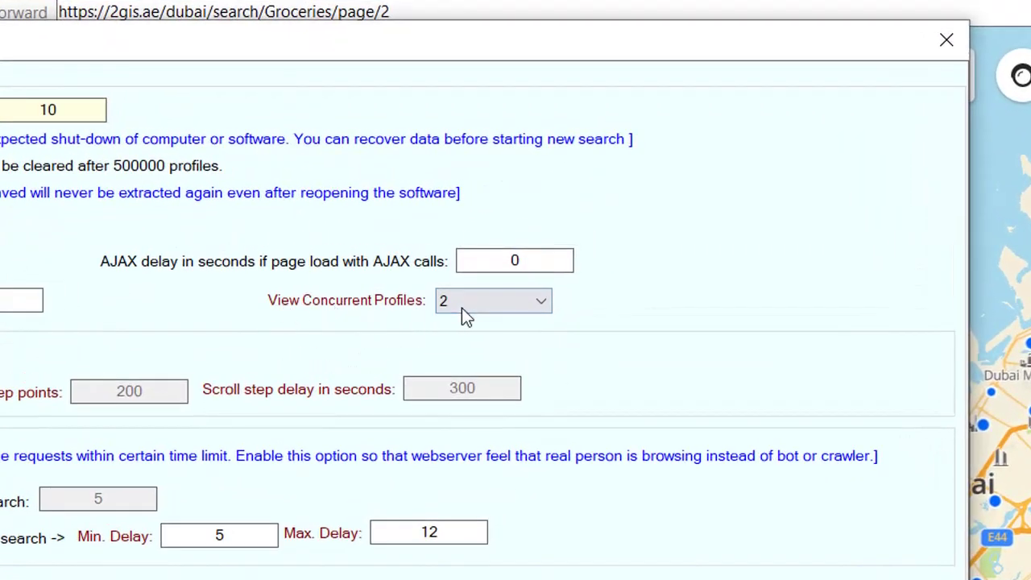
click(470, 307)
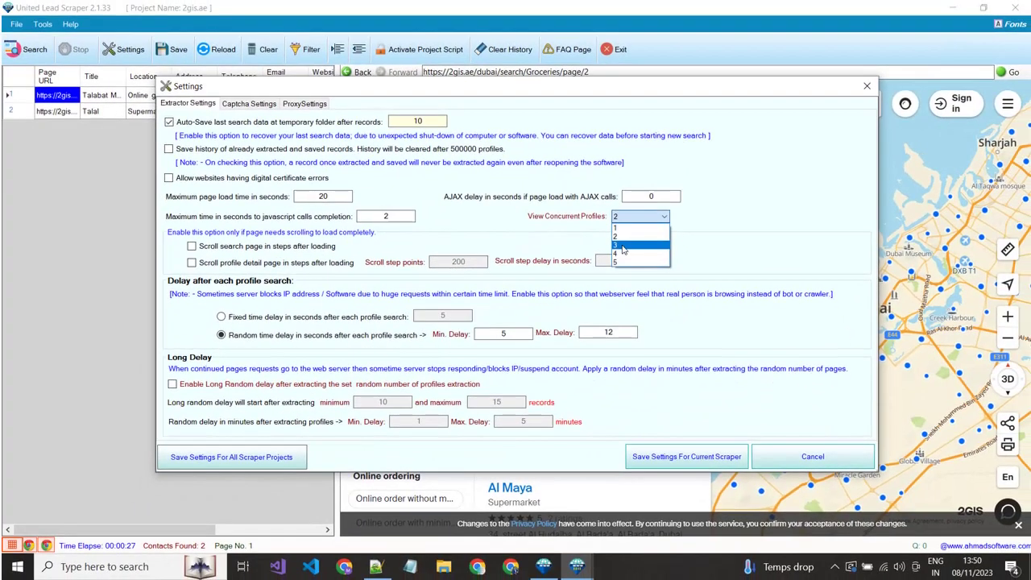
click(622, 246)
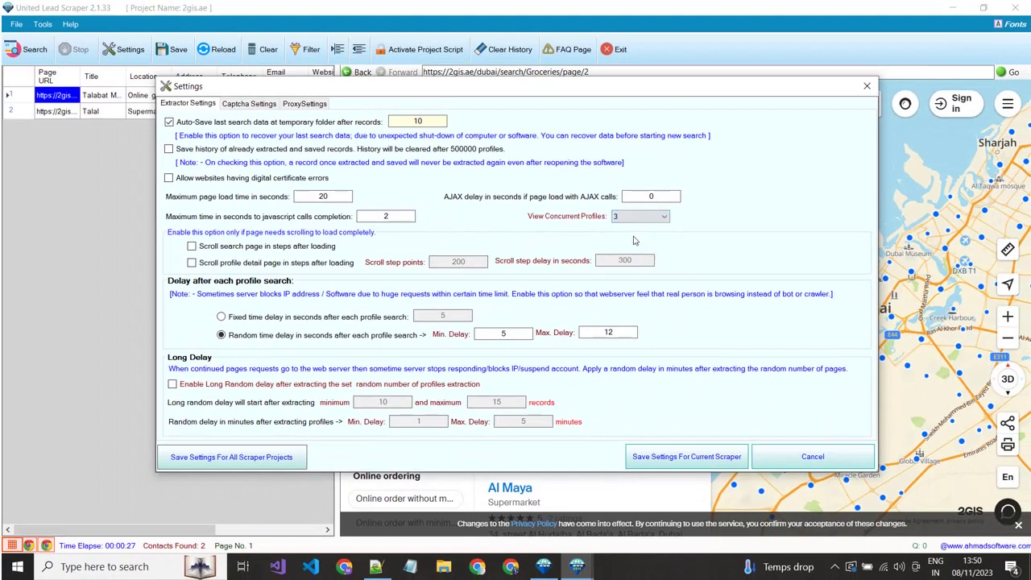
click(664, 458)
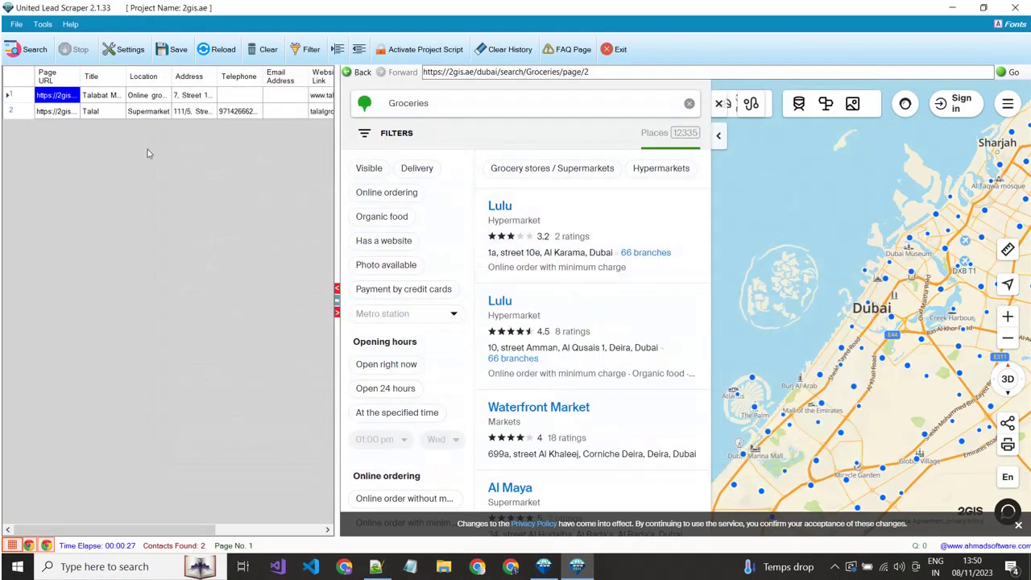
- Restart the 2gis.ae extraction fresh and widen the results grid beside the web page
click(29, 49)
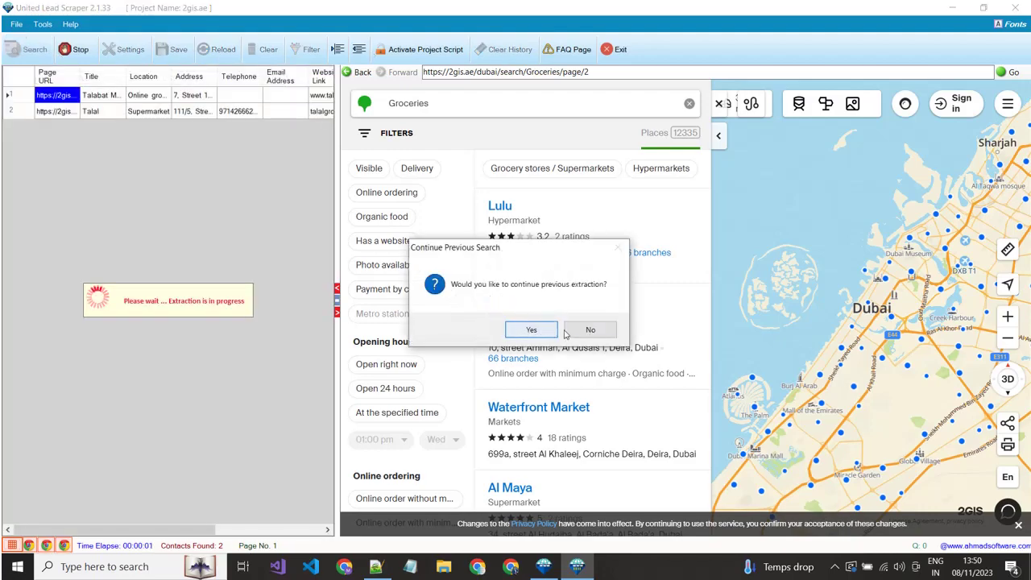
click(589, 329)
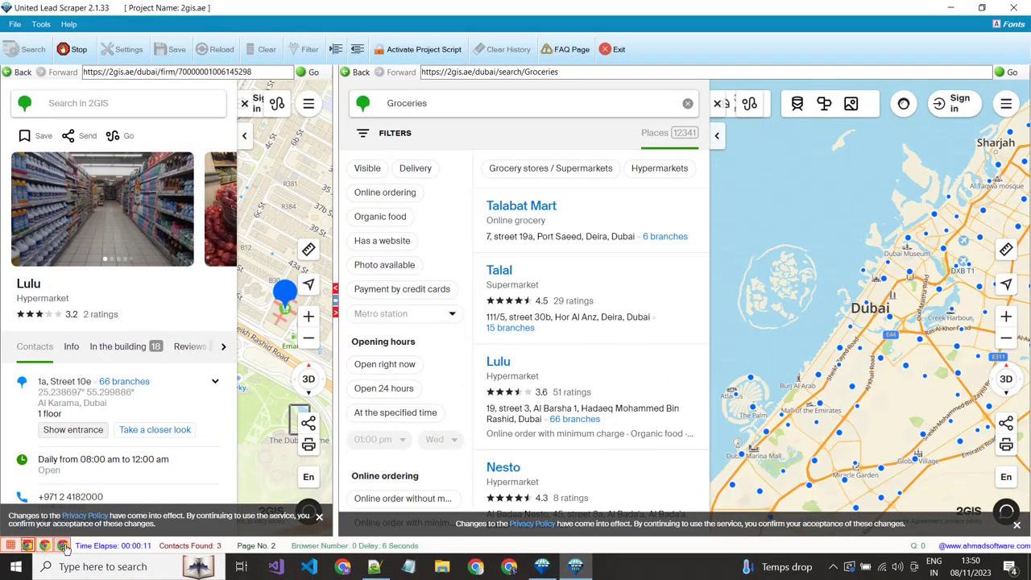
click(11, 547)
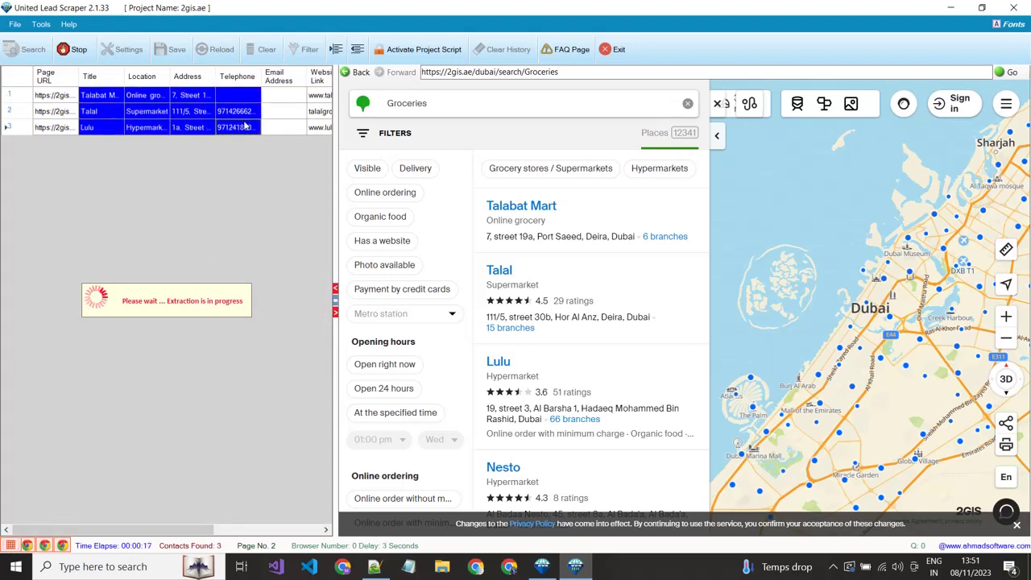
click(272, 128)
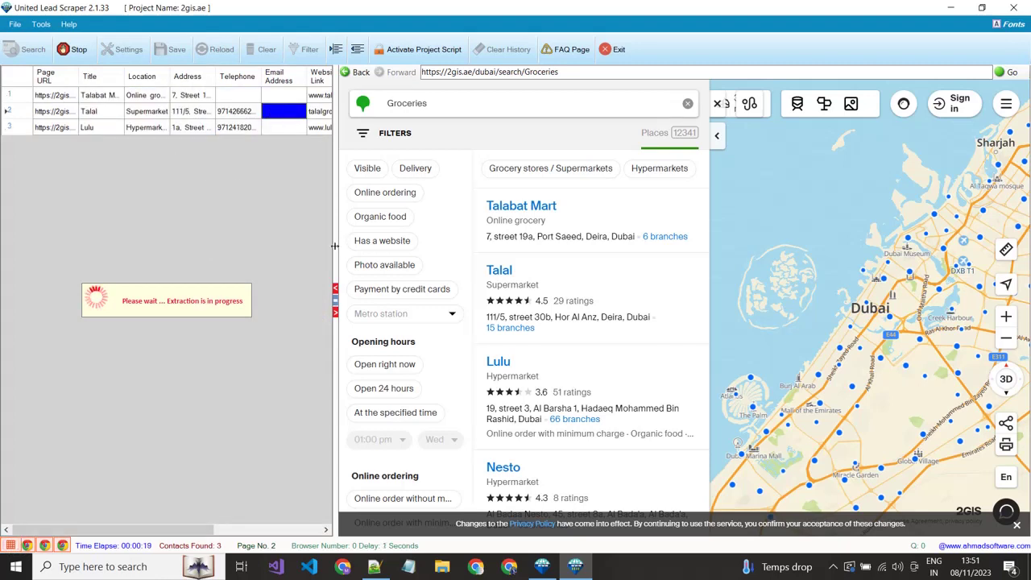
drag(336, 246, 389, 256)
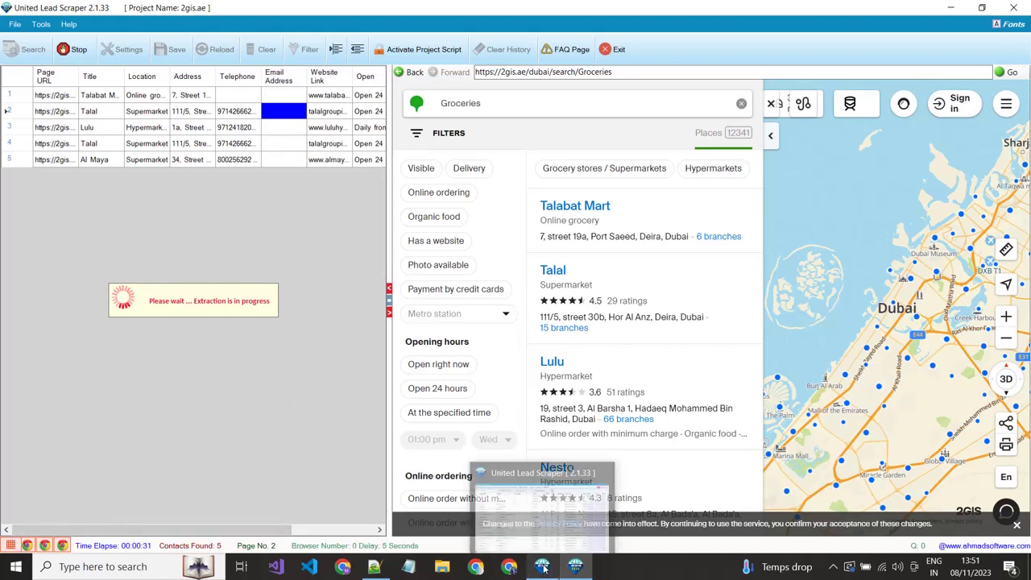
- Launch the 4ni.co.uk extractor, start its accountants search, and return to the scraper list
click(543, 568)
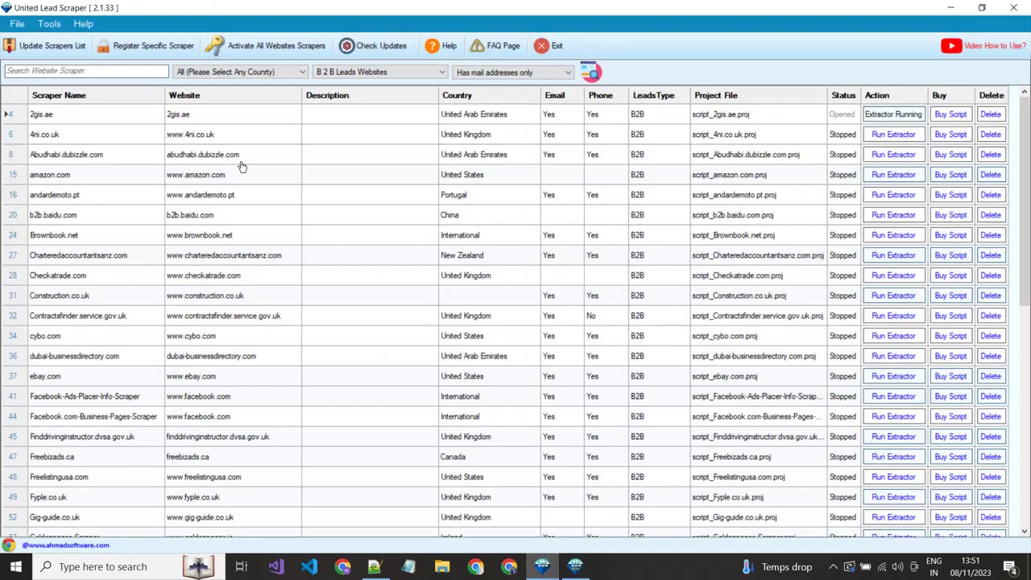
click(886, 133)
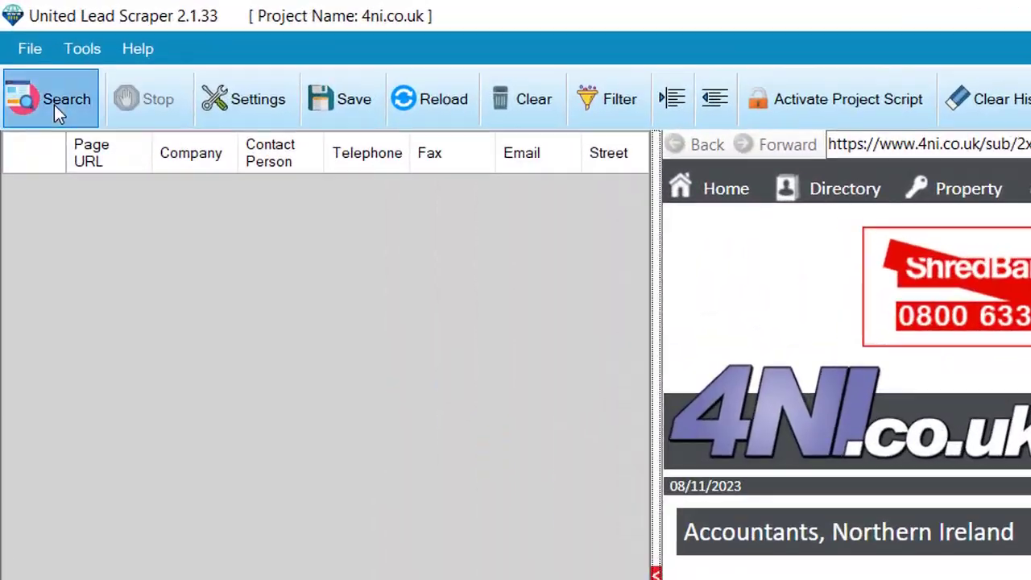
click(54, 105)
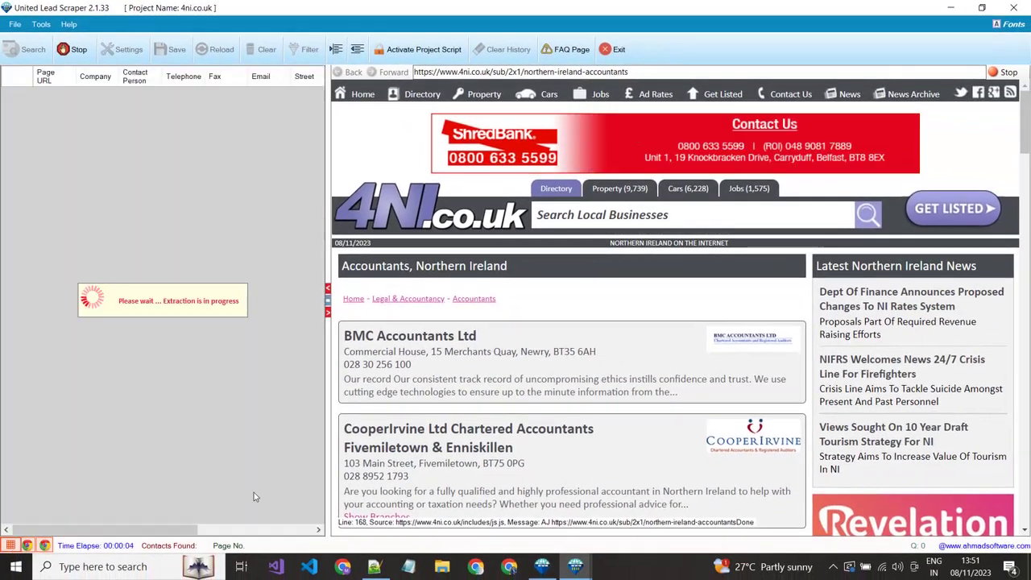
key(alt+Tab)
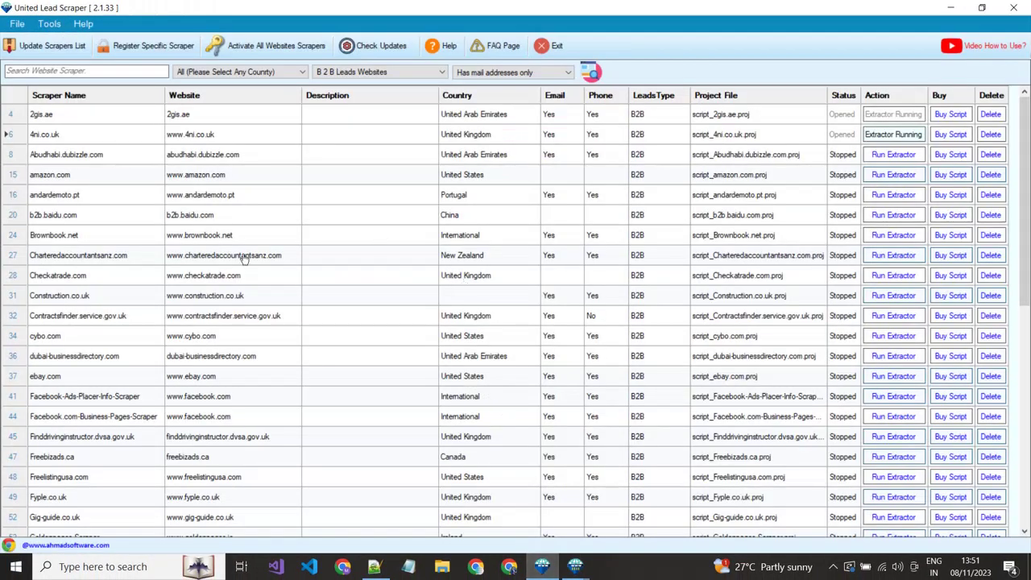
- Filter to B 2 C sites, launch pagesblanches.be, accept cookies, and start extracting 'Van' listings
click(327, 75)
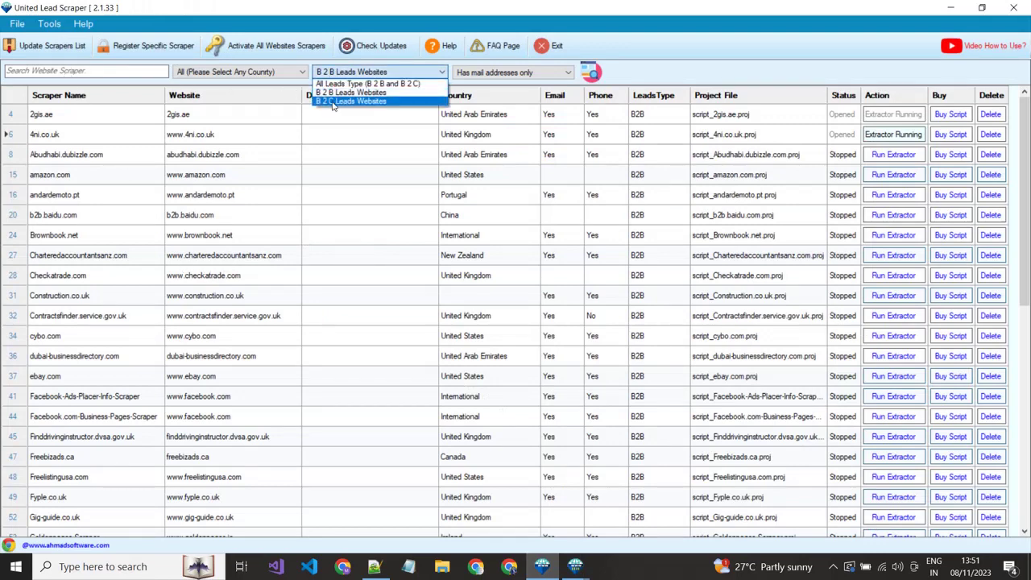
click(333, 101)
click(835, 230)
click(892, 195)
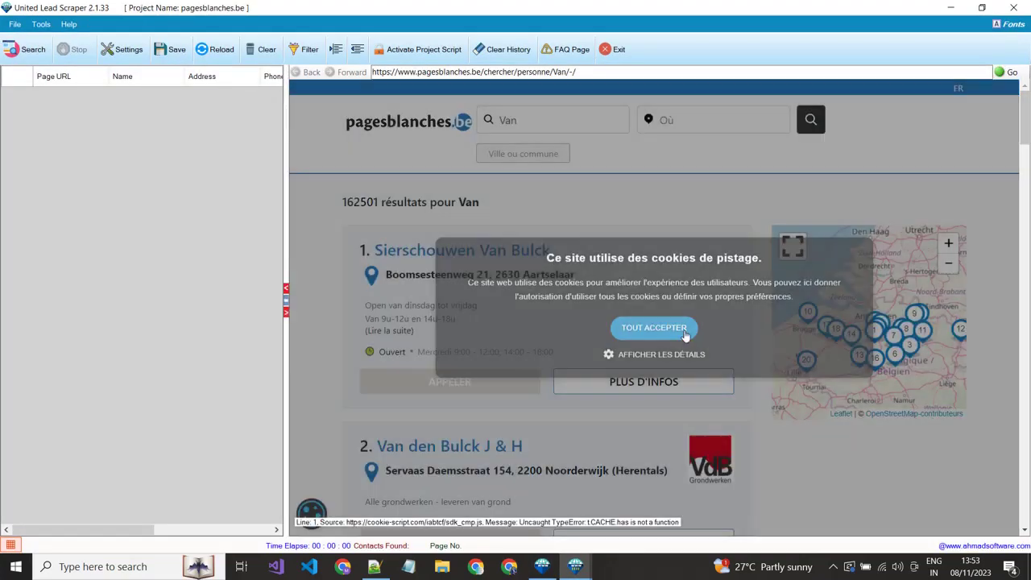
click(653, 327)
scroll(653, 328, down, 10)
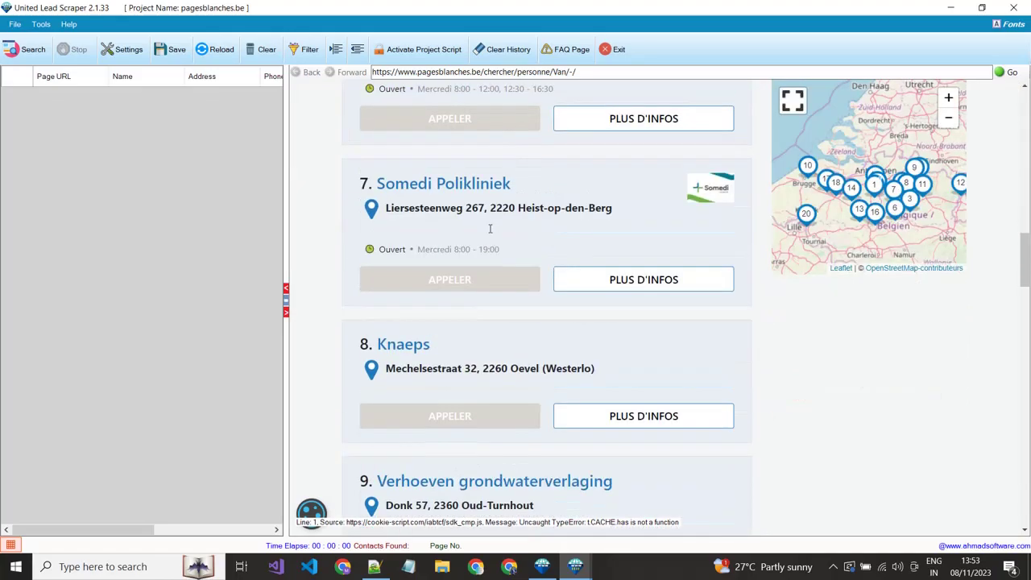
scroll(490, 233, up, 5)
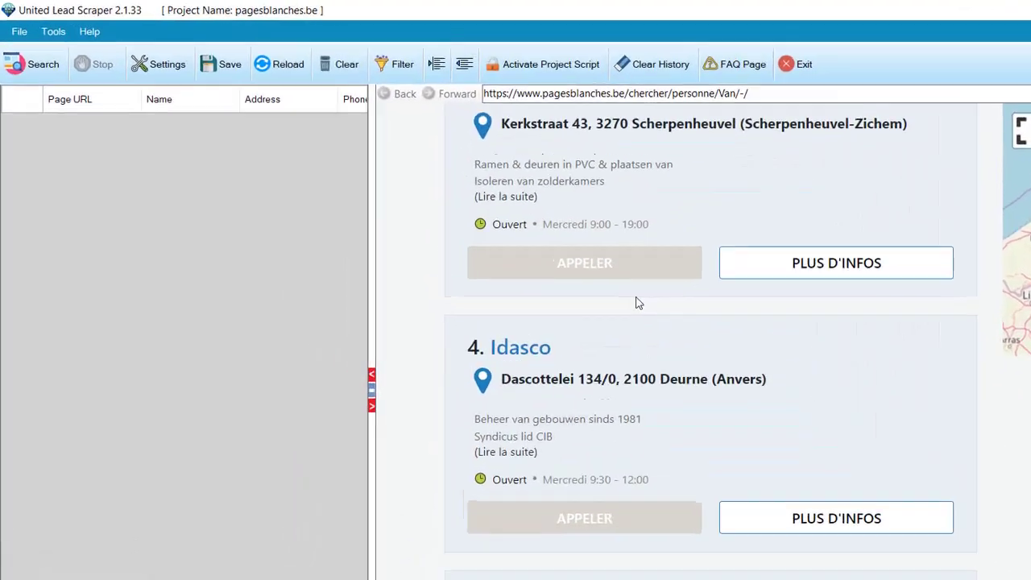
scroll(636, 303, up, 5)
click(34, 64)
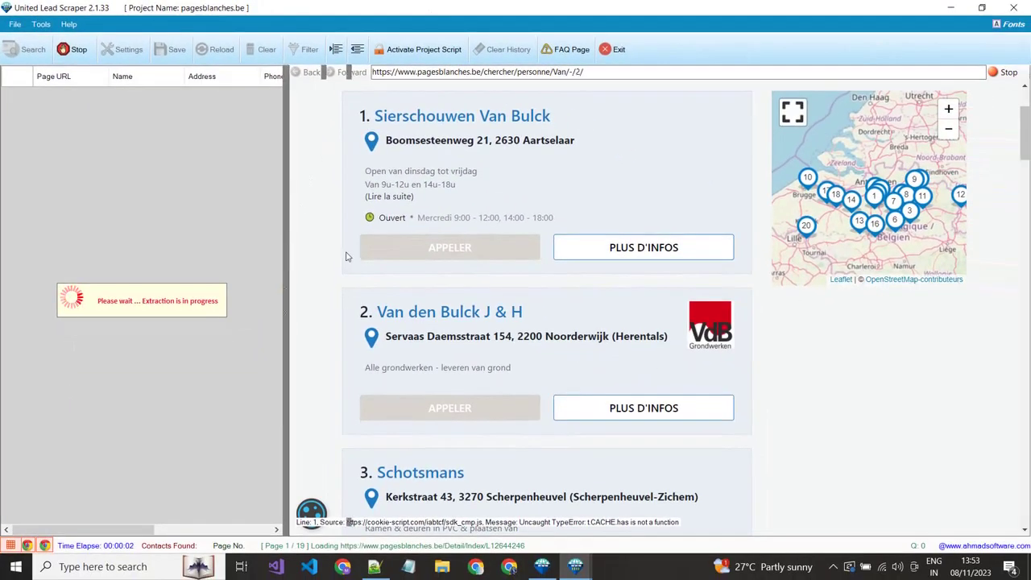
drag(283, 239, 395, 241)
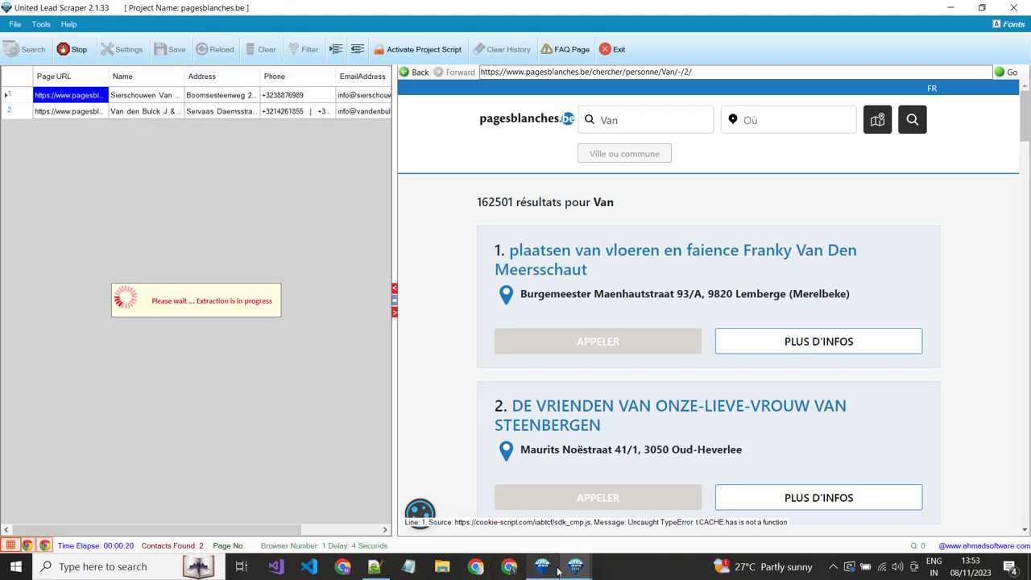
- Cycle through the 2gis.ae, 4ni.co.uk and pagesblanches.be windows, ending on 2gis.ae
mouse_move(575, 566)
click(654, 509)
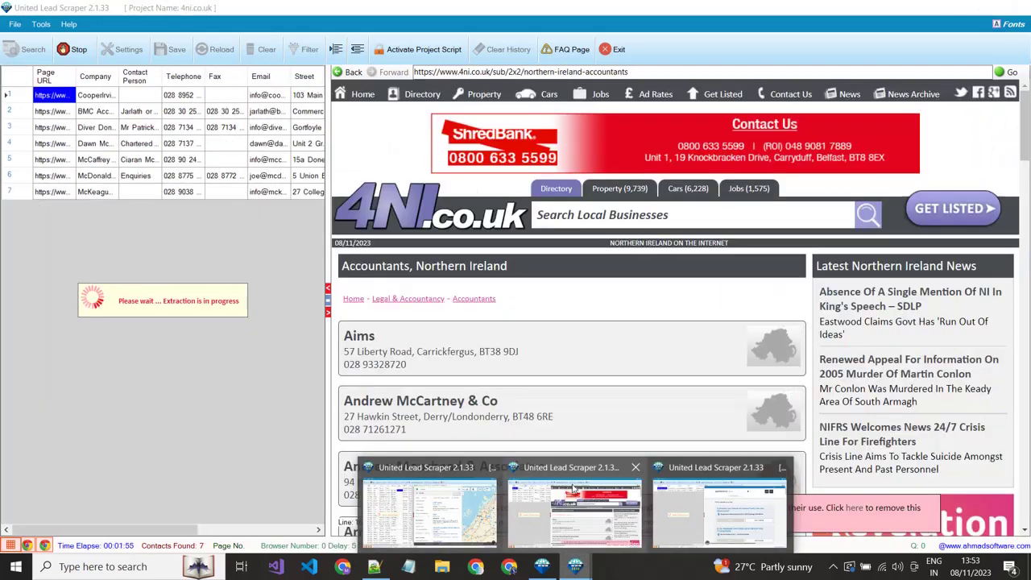
click(596, 507)
mouse_move(600, 568)
click(702, 516)
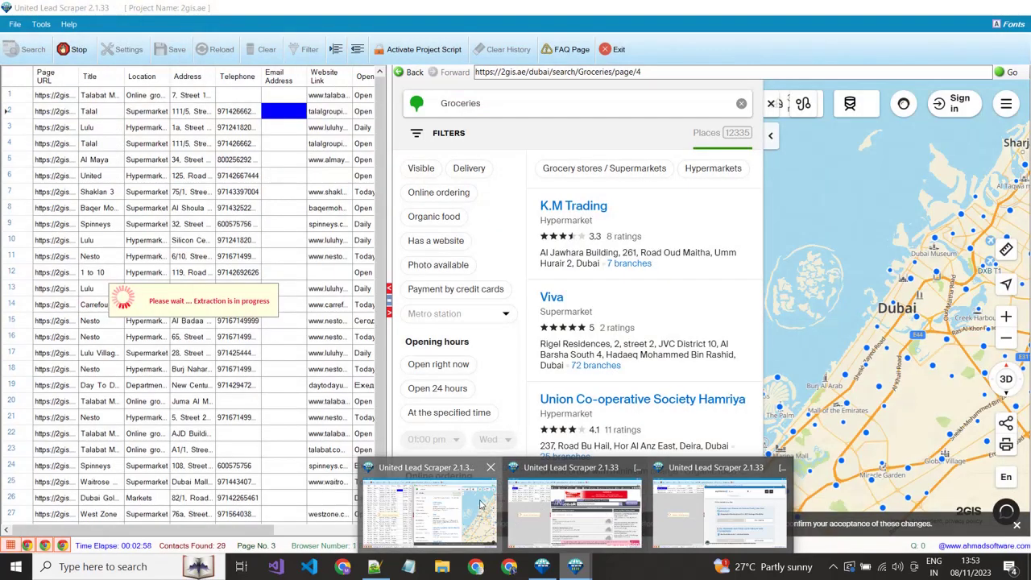
click(429, 512)
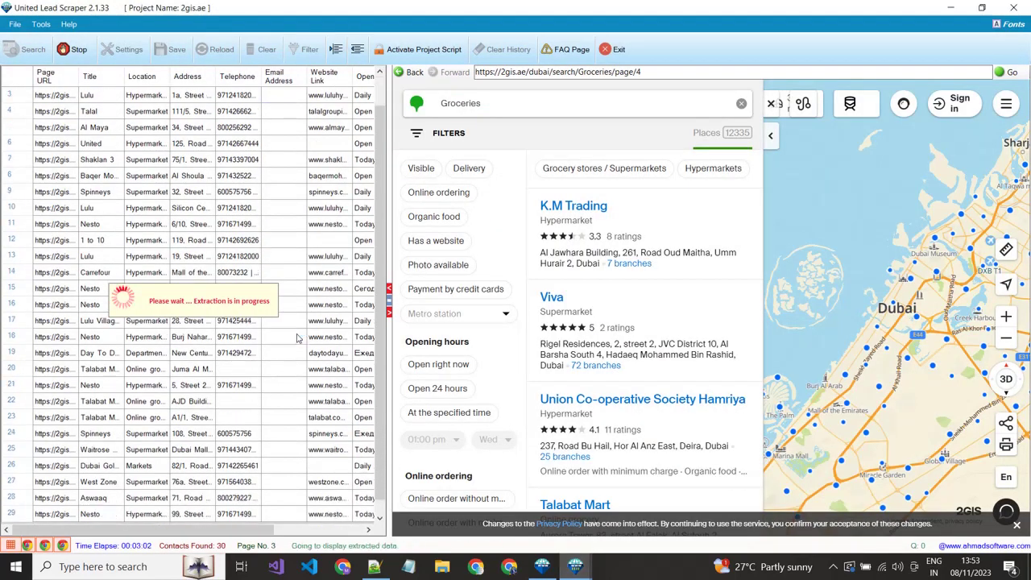
- Stop and confirm the 2gis.ae, 4ni.co.uk and pagesblanches.be extractions in turn
click(74, 49)
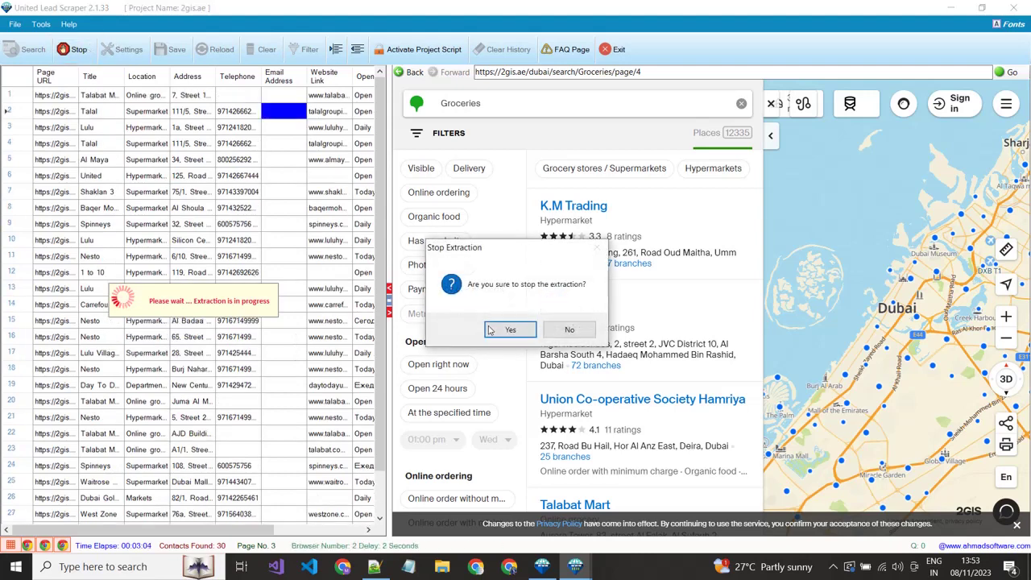
click(506, 331)
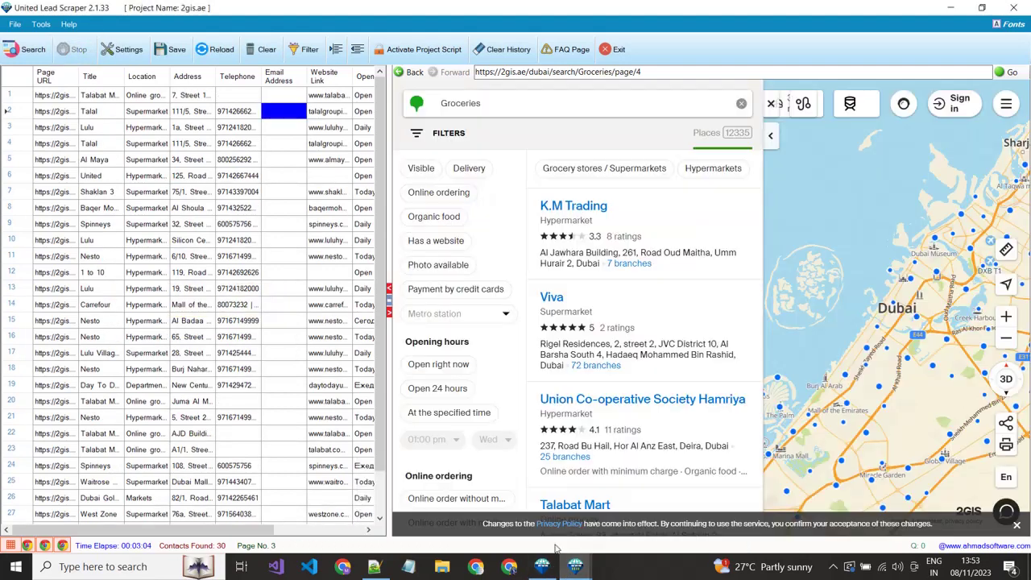
mouse_move(575, 566)
click(577, 499)
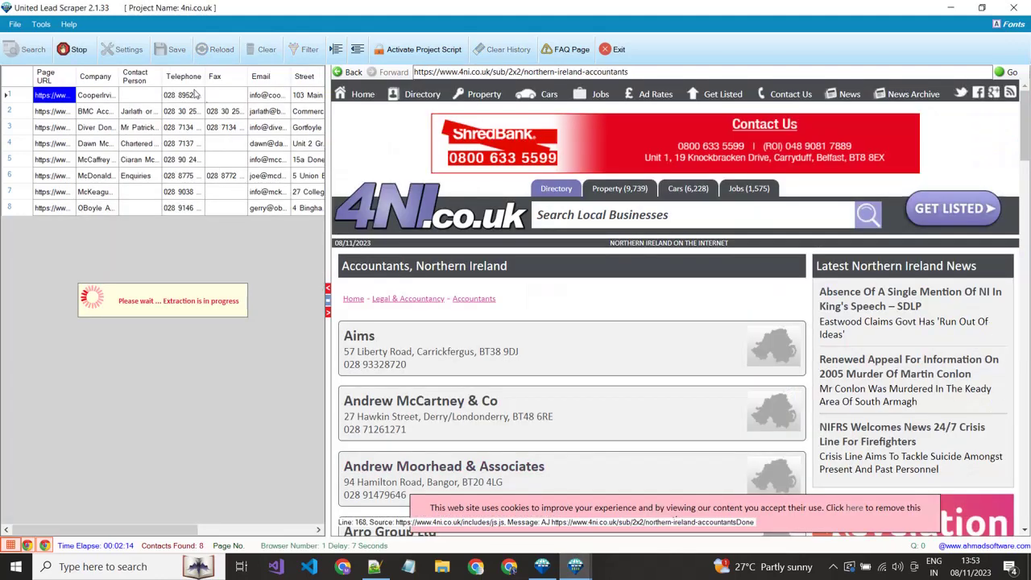
click(80, 51)
click(508, 325)
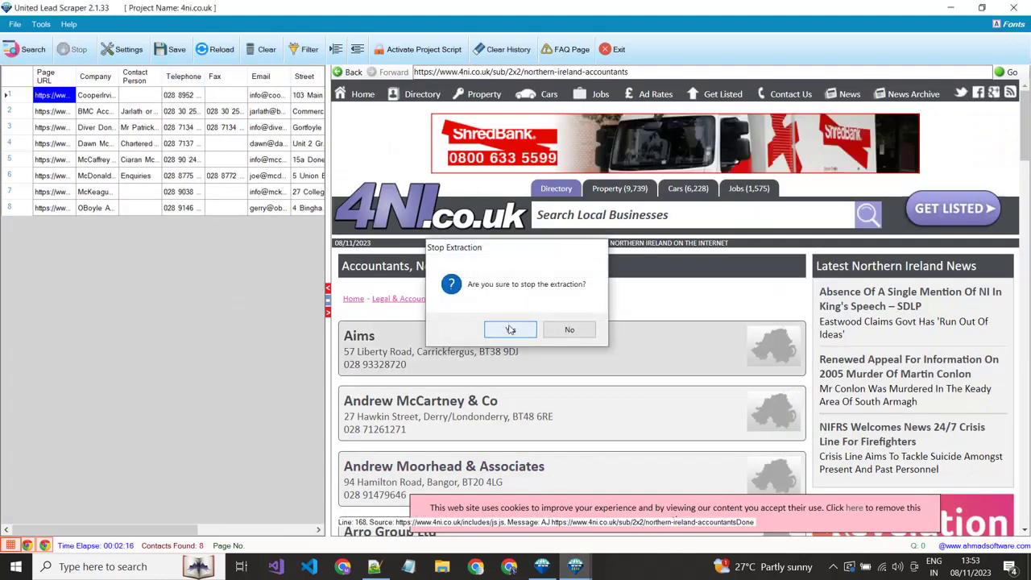
mouse_move(575, 566)
click(432, 500)
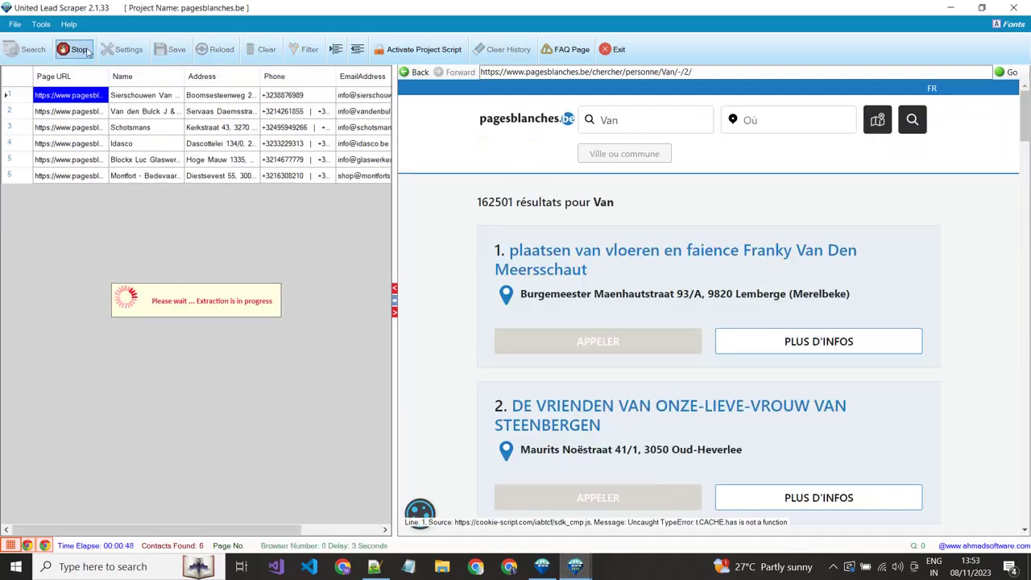
click(74, 49)
click(516, 330)
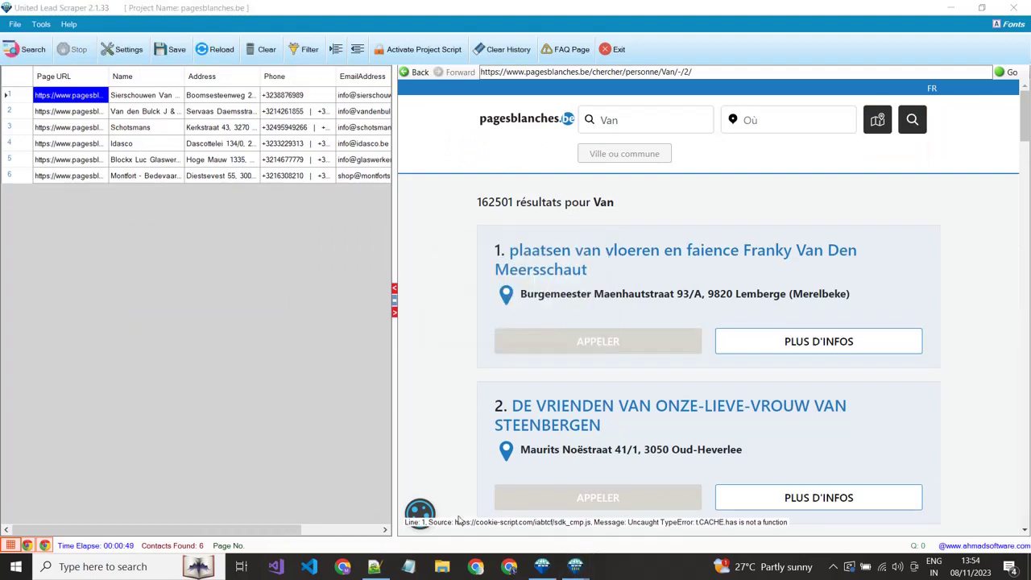
- Back in the 2gis.ae window, choose 3 View Concurrent Profiles and save for this scraper
mouse_move(574, 566)
click(575, 495)
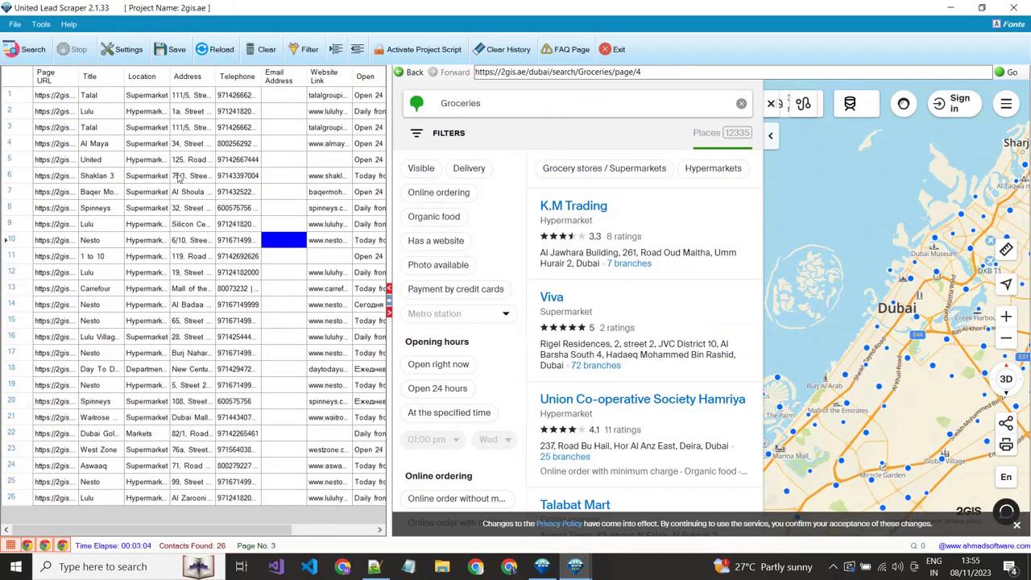
click(126, 51)
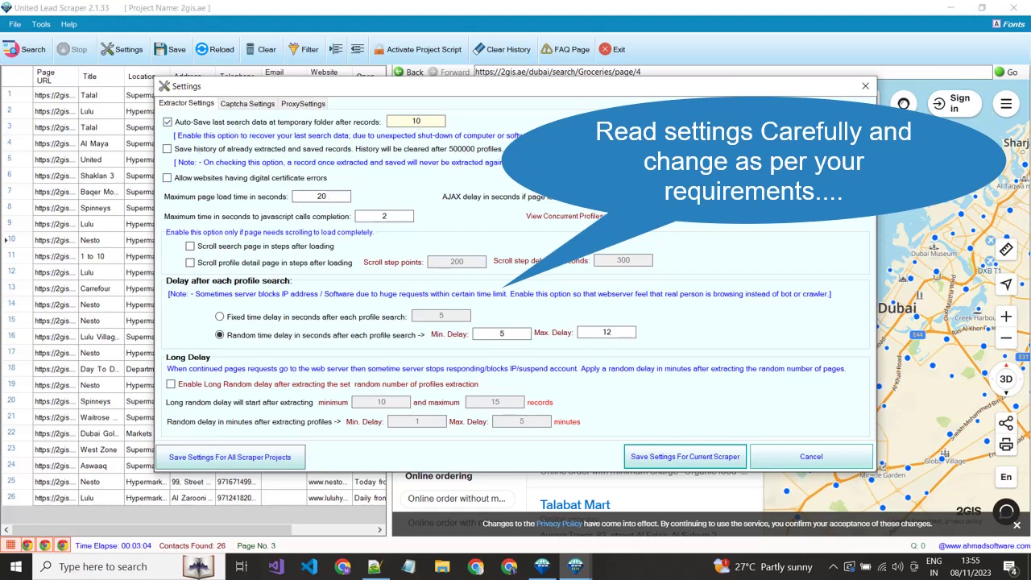
click(647, 216)
click(640, 228)
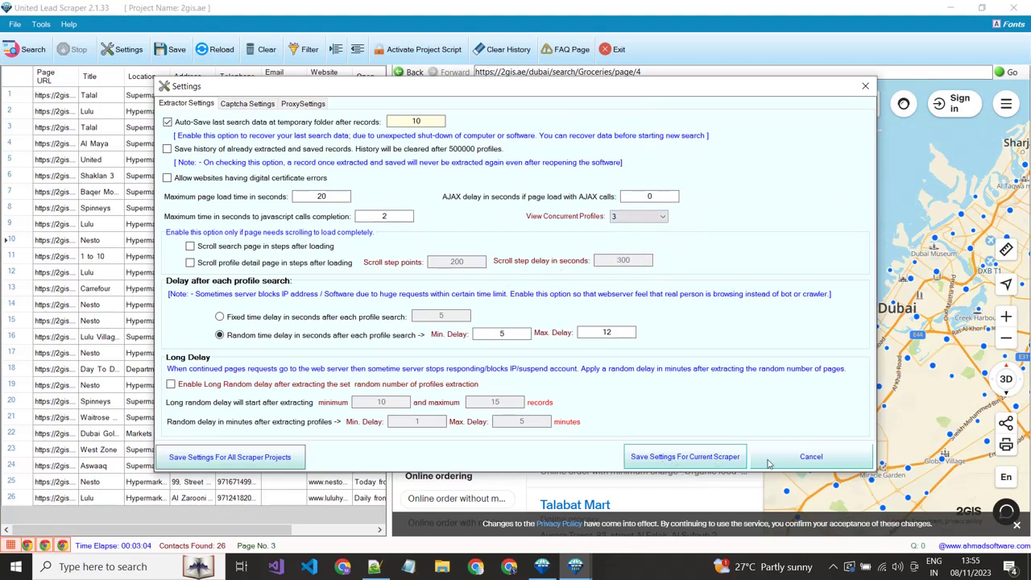
click(685, 456)
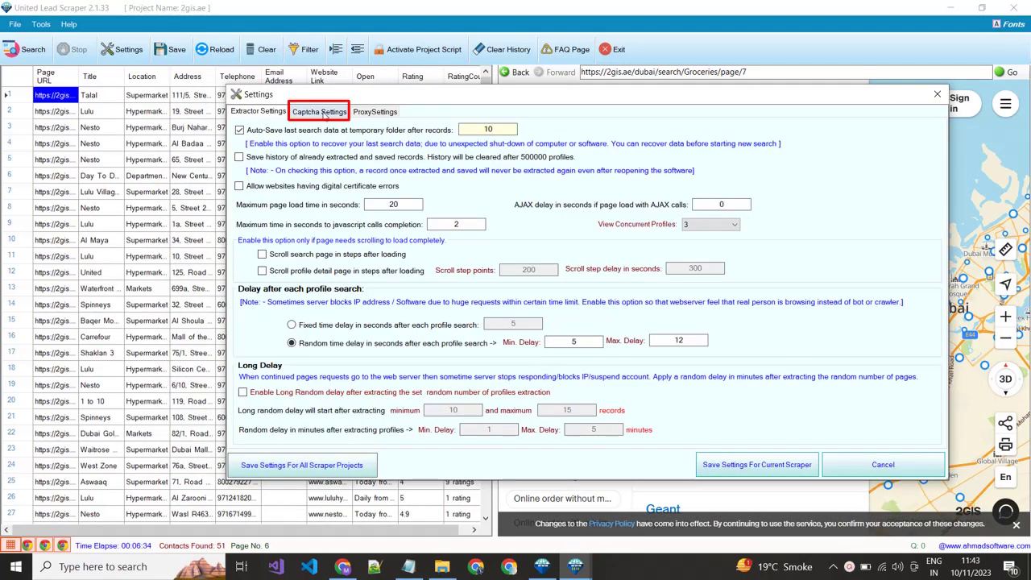
- Enter id=captcha as the captcha keyword on the Captcha Settings tab
click(321, 112)
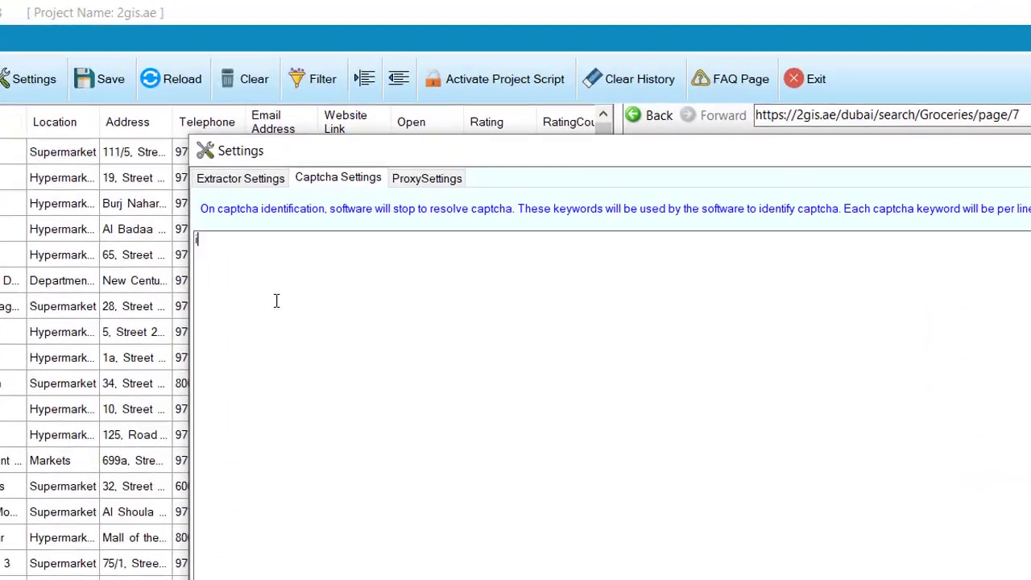
text(id)
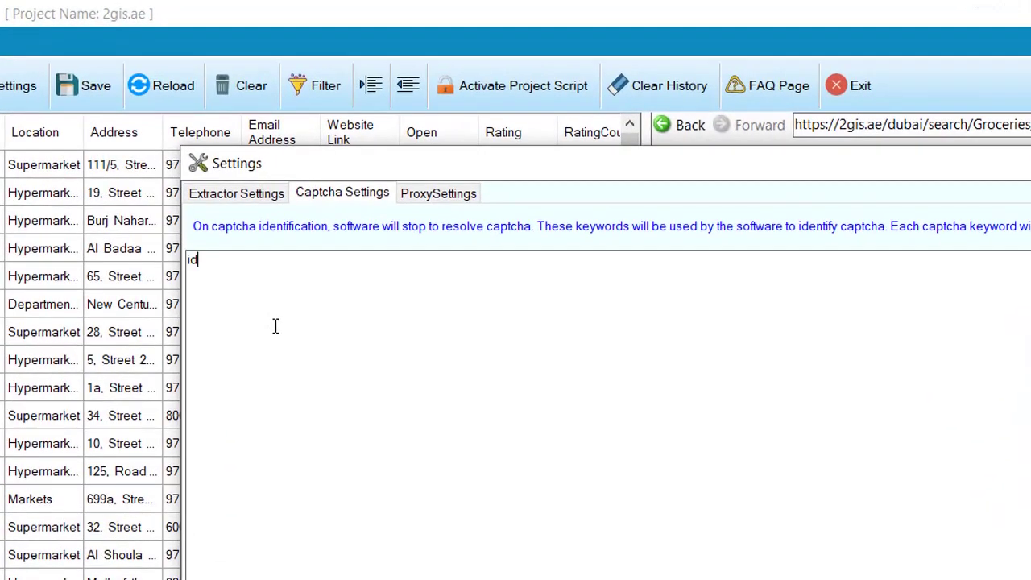
text(=captcha)
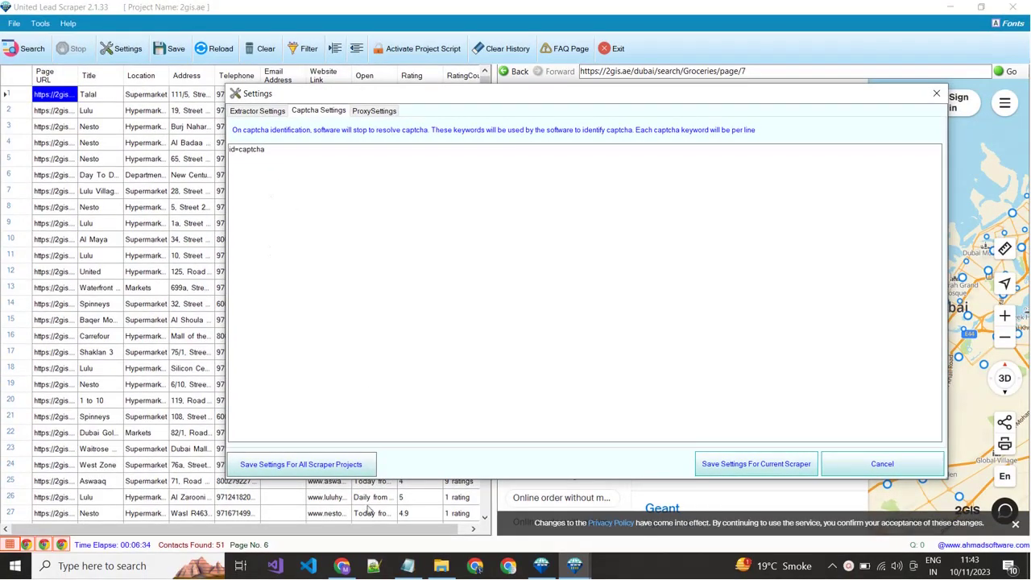
- Inspect the Blue Book captcha form in Chrome's developer tools and find its g-recaptcha class
click(342, 566)
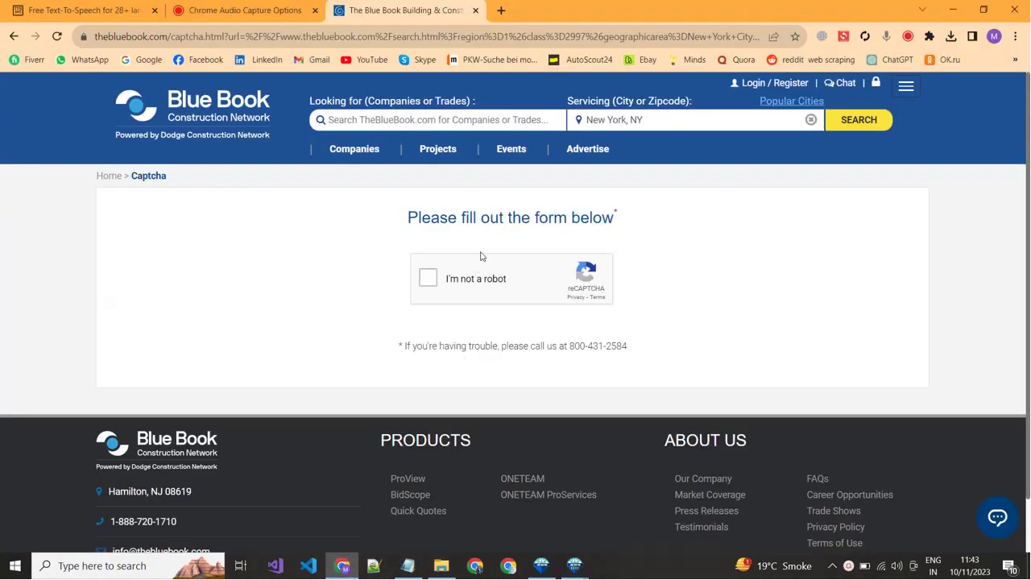
drag(408, 217, 642, 226)
click(642, 226)
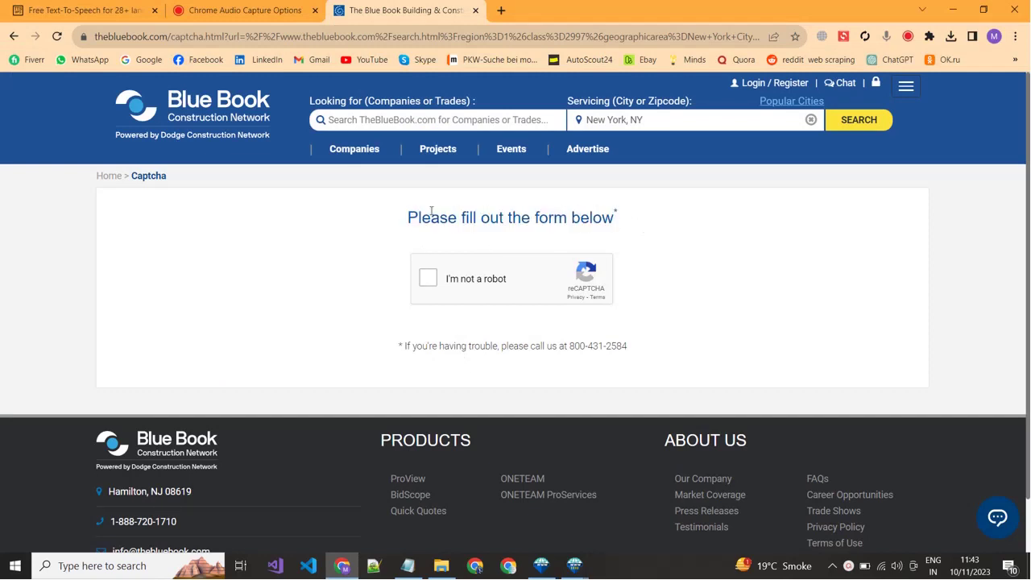
right_click(357, 259)
click(420, 456)
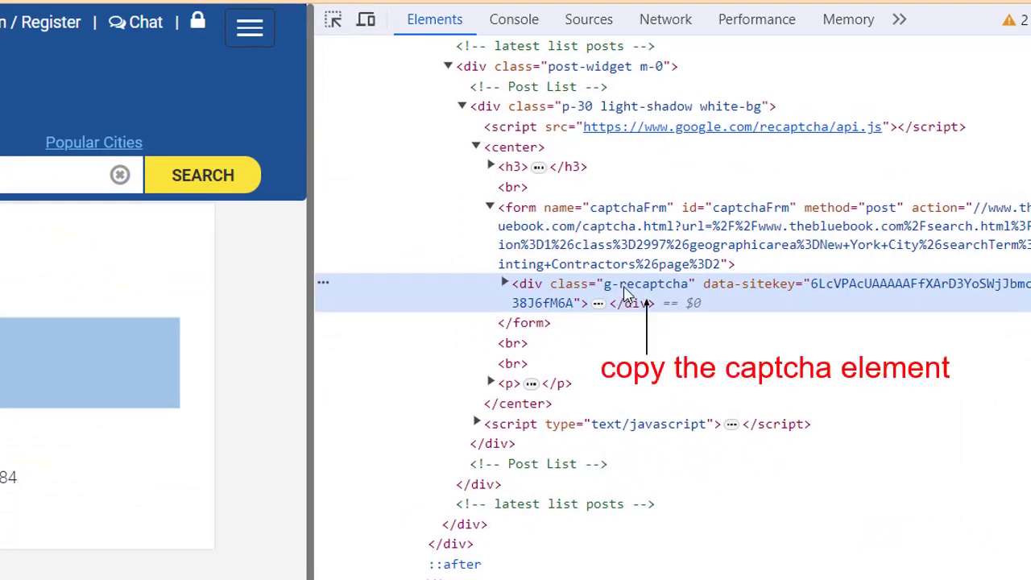
double_click(624, 287)
key(ctrl+c)
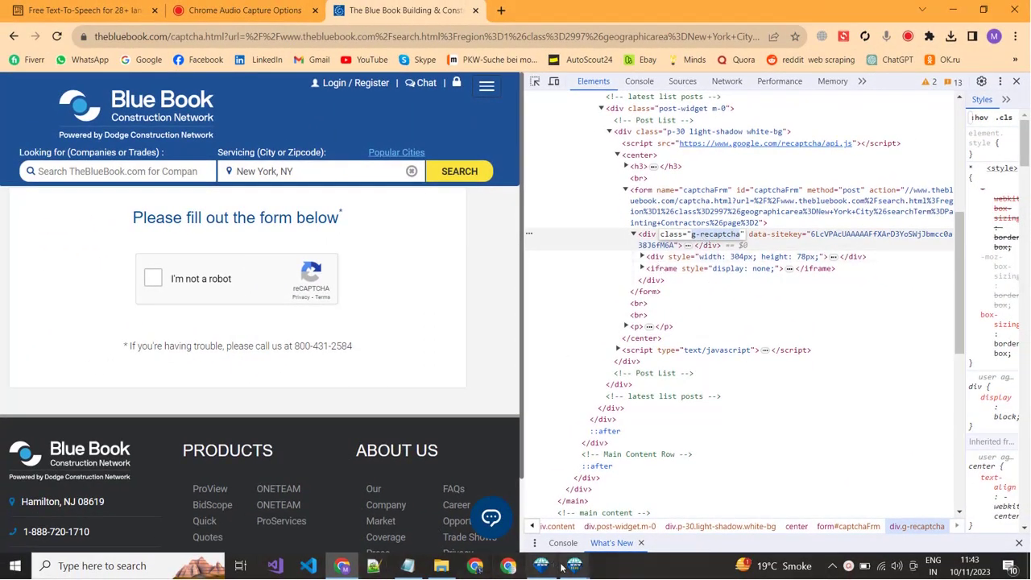
- Change the keyword id=captcha to class=g-recaptcha in the Settings dialog
mouse_move(574, 565)
click(644, 508)
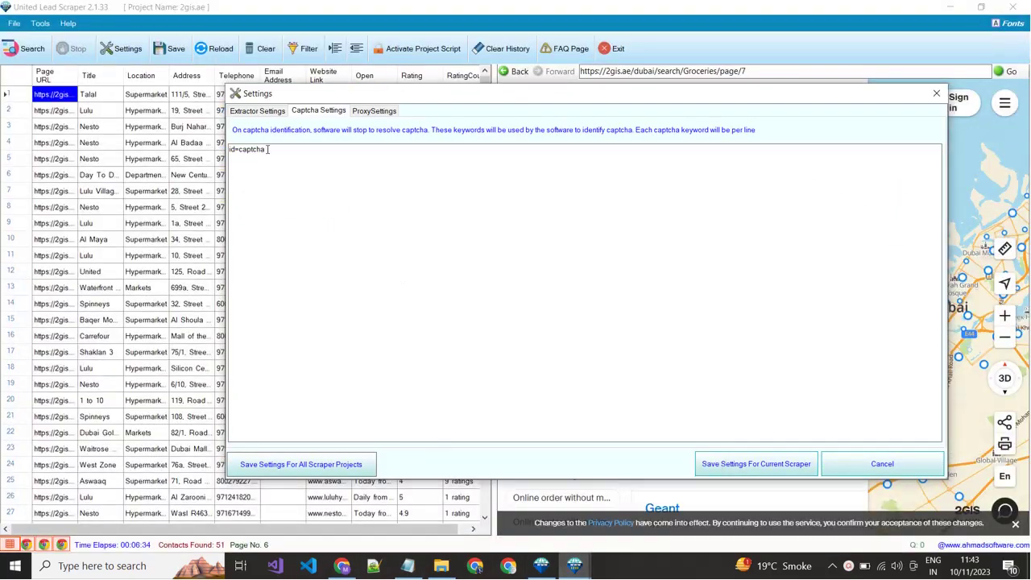
drag(240, 153, 268, 150)
key(ctrl+v)
click(235, 150)
key(BackSpace)
key(BackSpace)
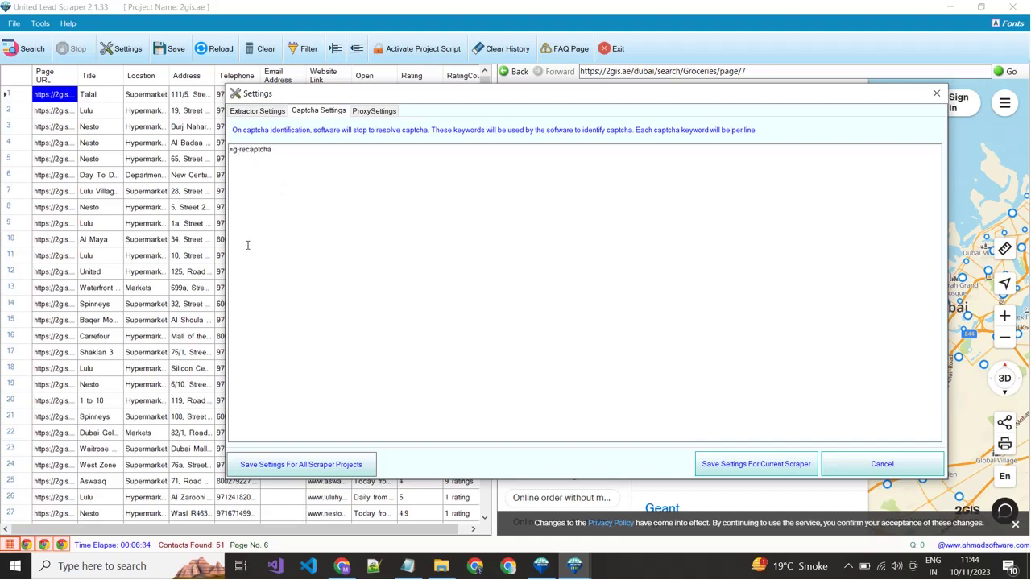
text(class)
drag(293, 150, 228, 152)
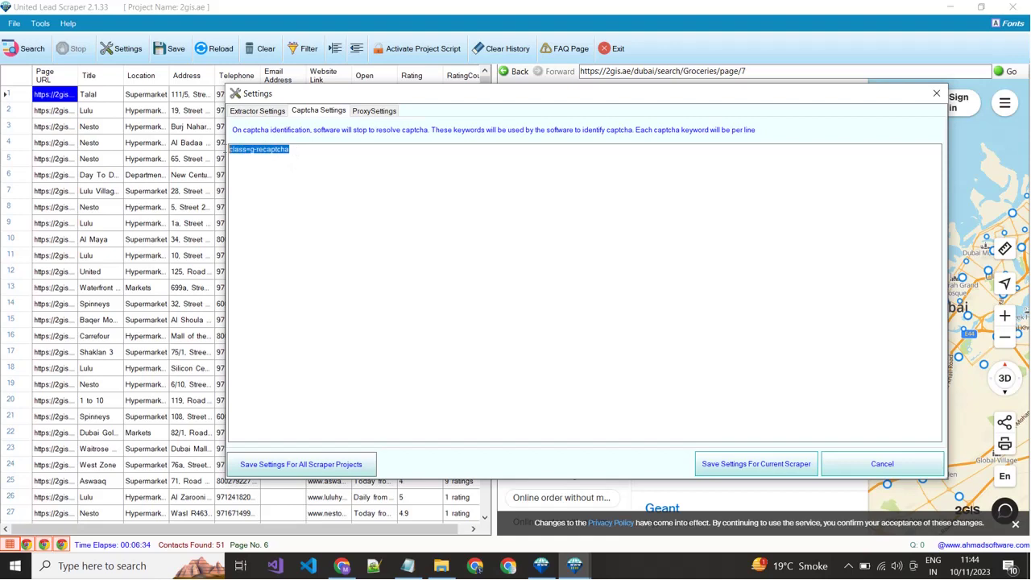
click(318, 148)
drag(291, 150, 228, 152)
click(349, 155)
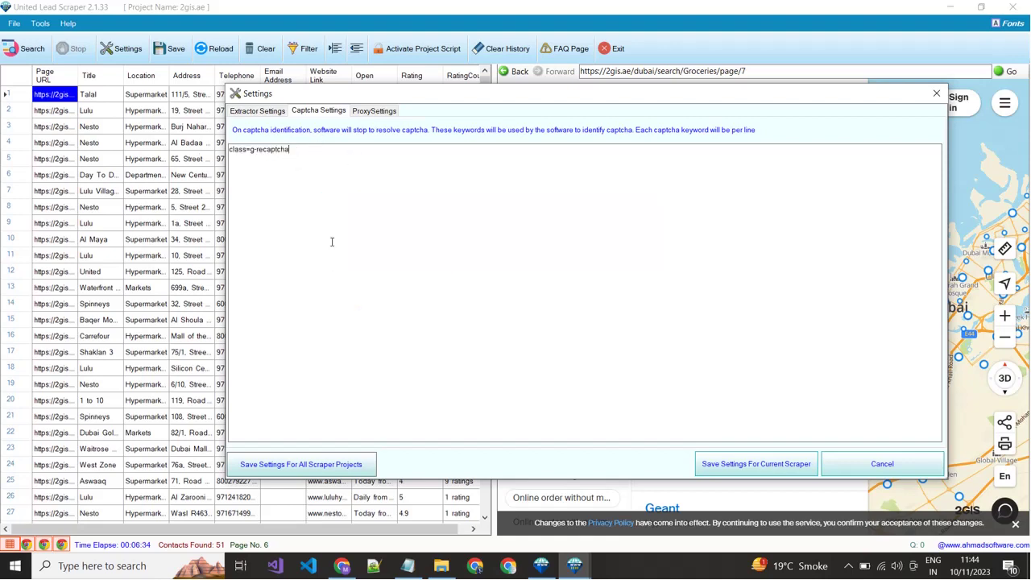
- Add a socks4 proxy 103.12.246.45, port 4145, without authentication, to the proxy list
click(367, 113)
click(370, 164)
text(103.12.246.45)
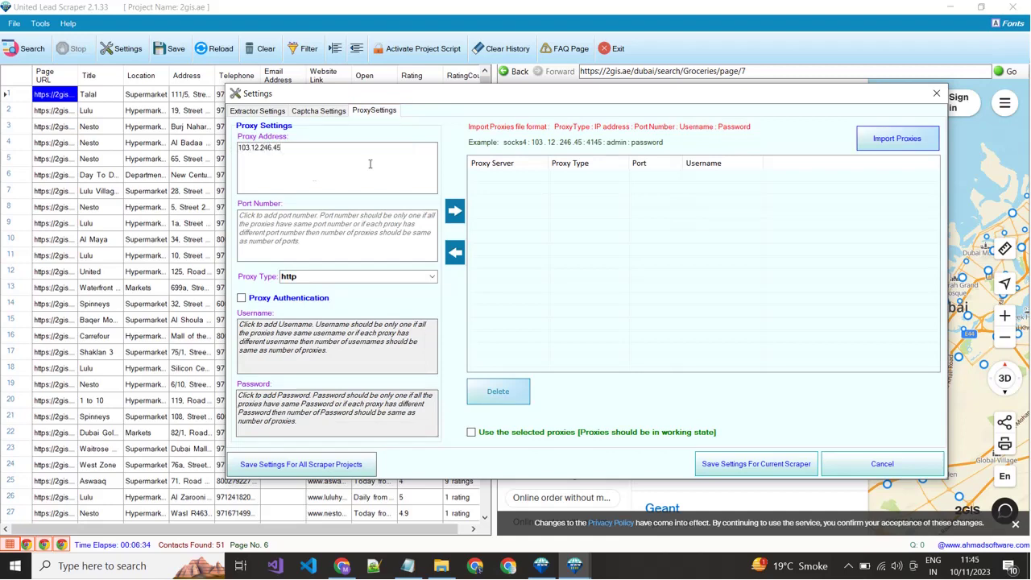
click(306, 232)
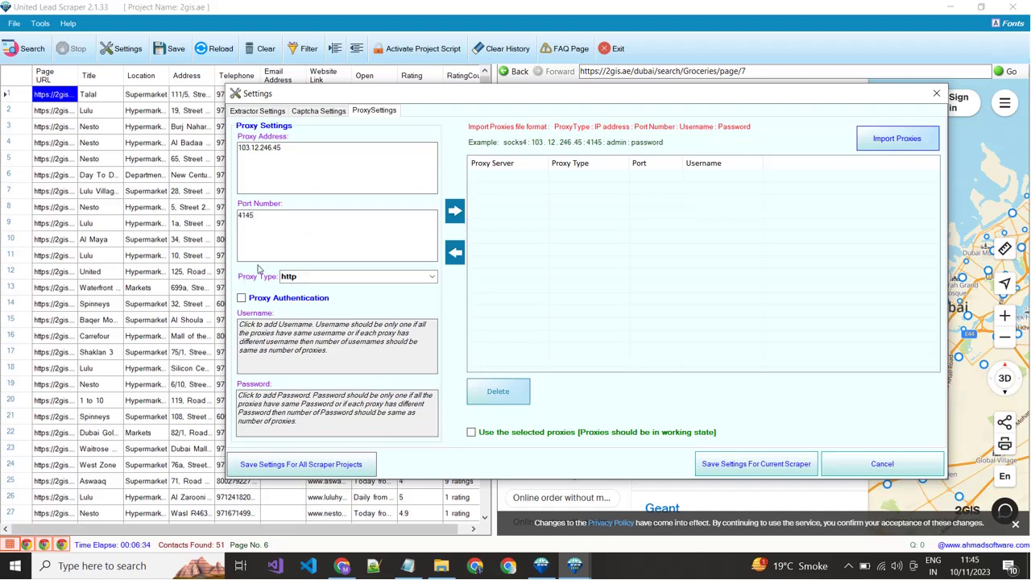
click(432, 278)
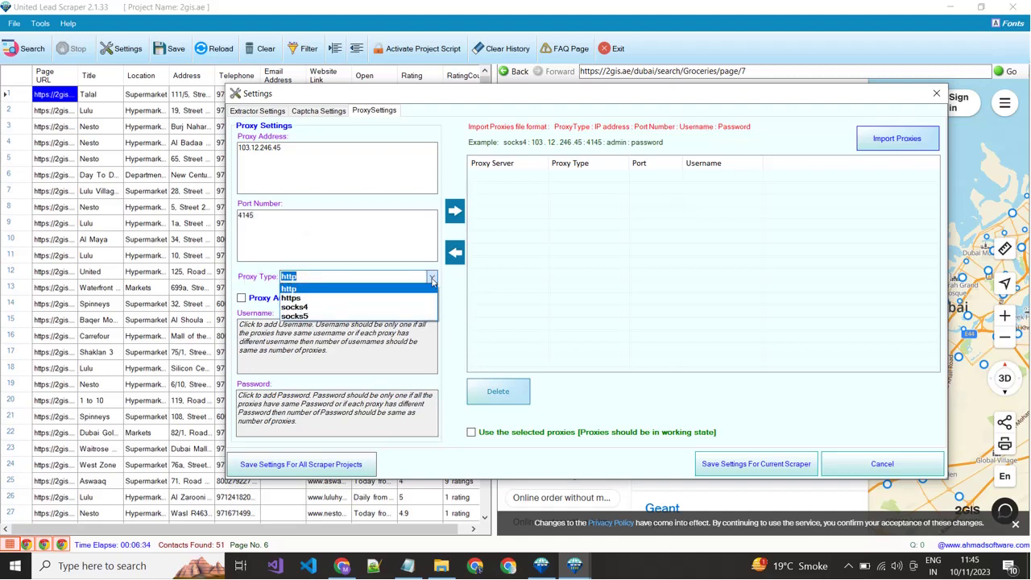
click(320, 307)
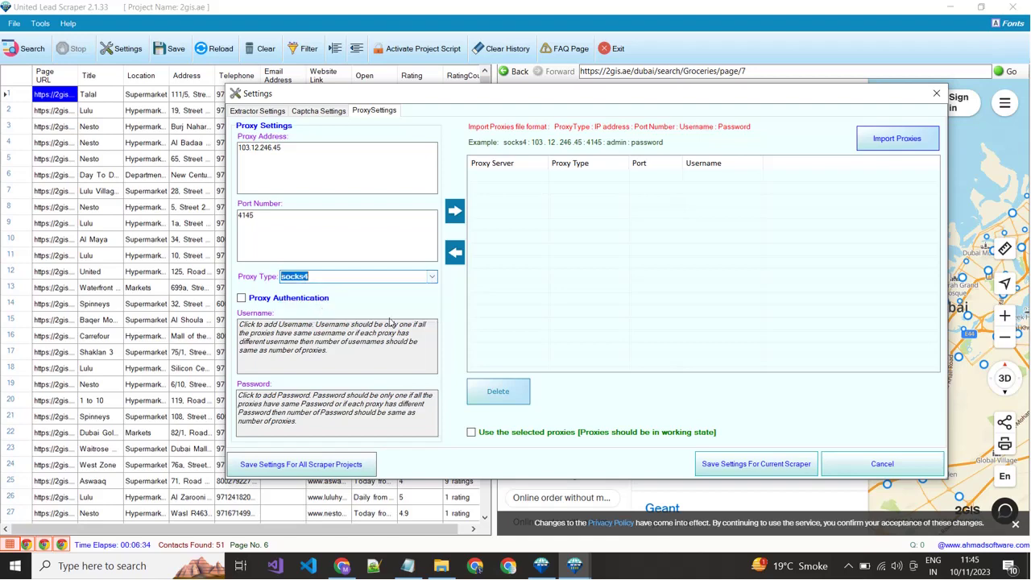
click(259, 304)
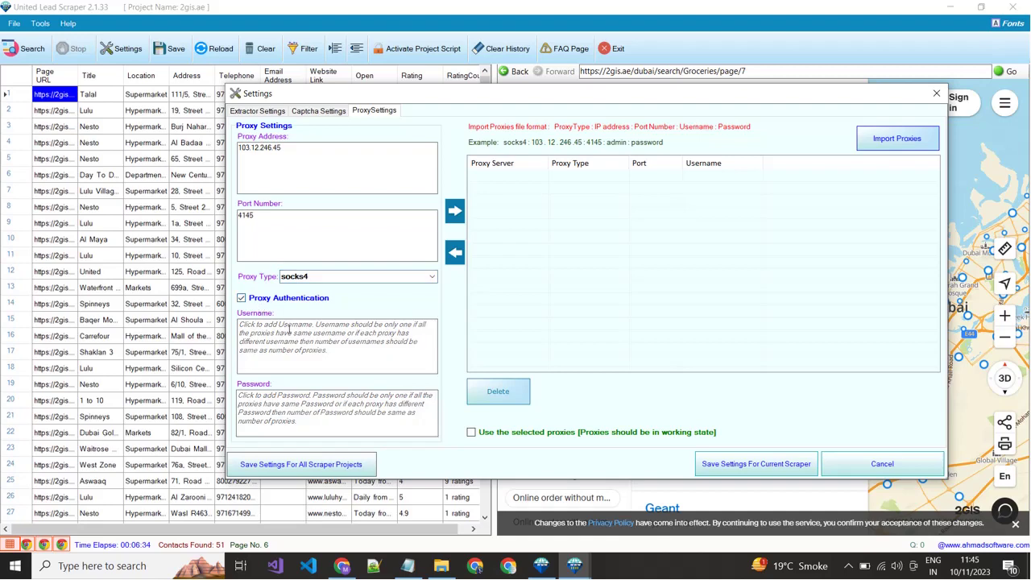
click(290, 304)
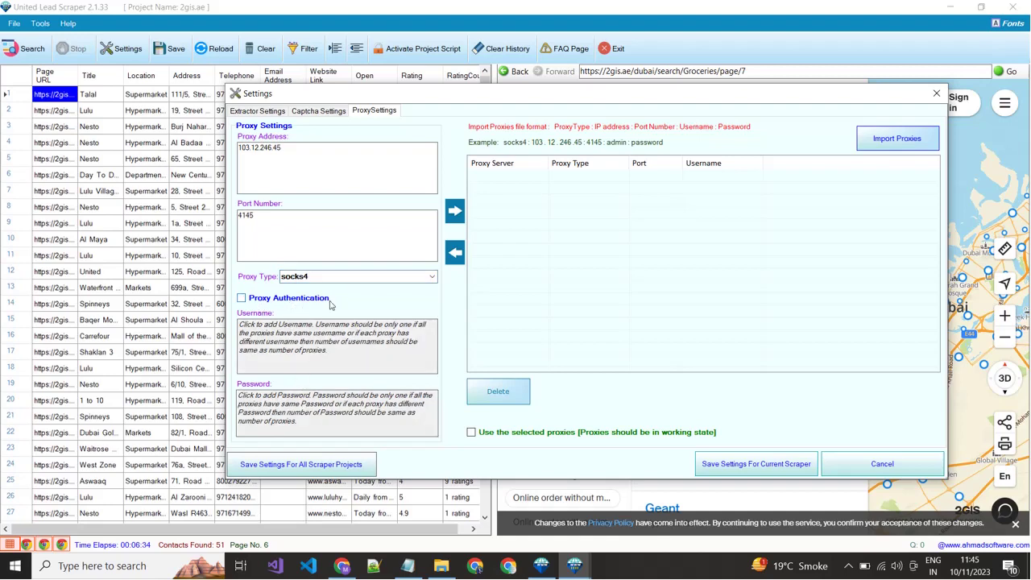
click(455, 212)
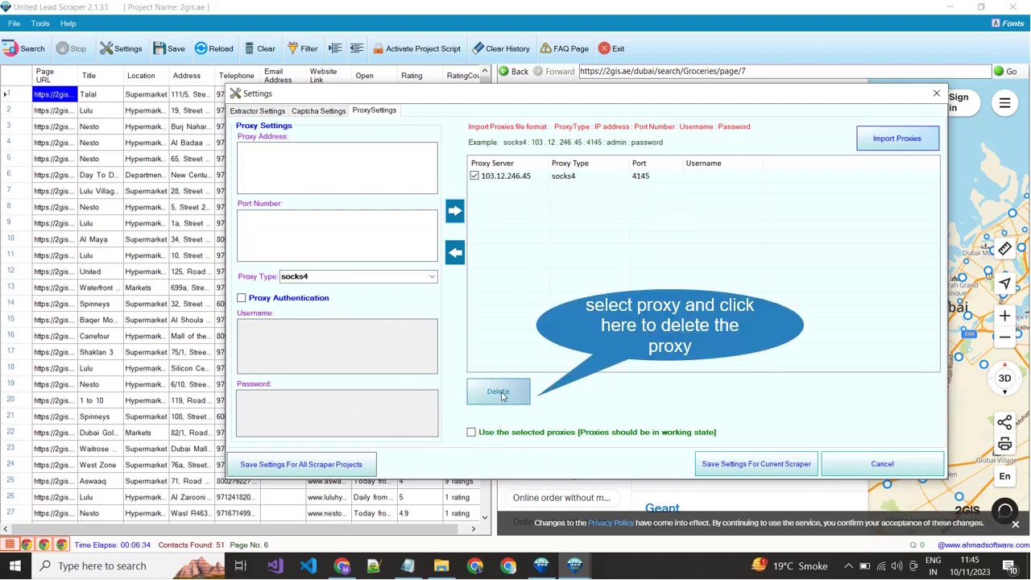
- Enable 'Use the selected proxies' and review the Extractor and Captcha settings tabs
click(517, 433)
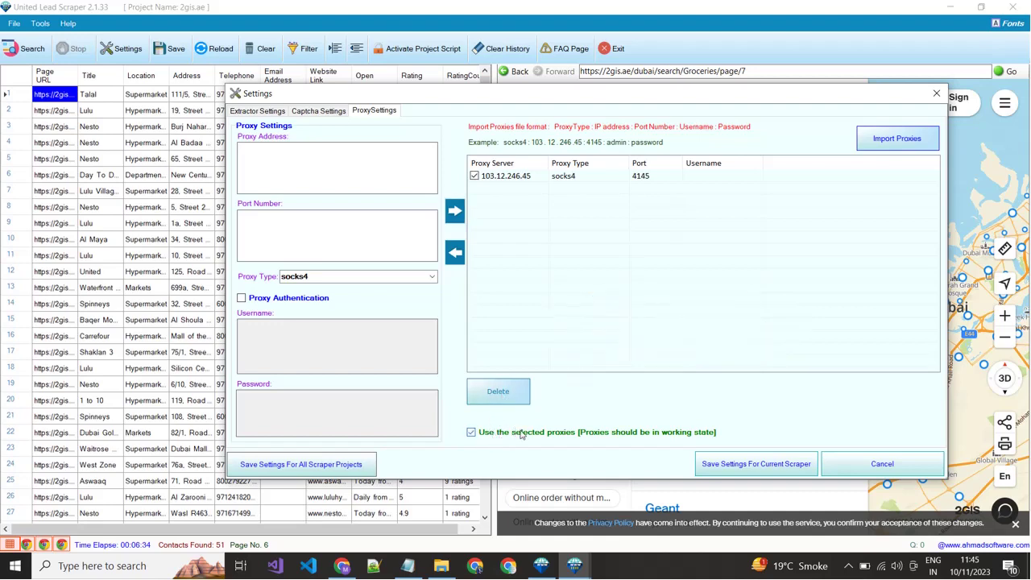
click(282, 110)
click(312, 111)
click(372, 111)
- Return to the 2gis.ae project's settings and save them for the current scraper
click(541, 565)
scroll(402, 411, down, 8)
scroll(460, 398, up, 10)
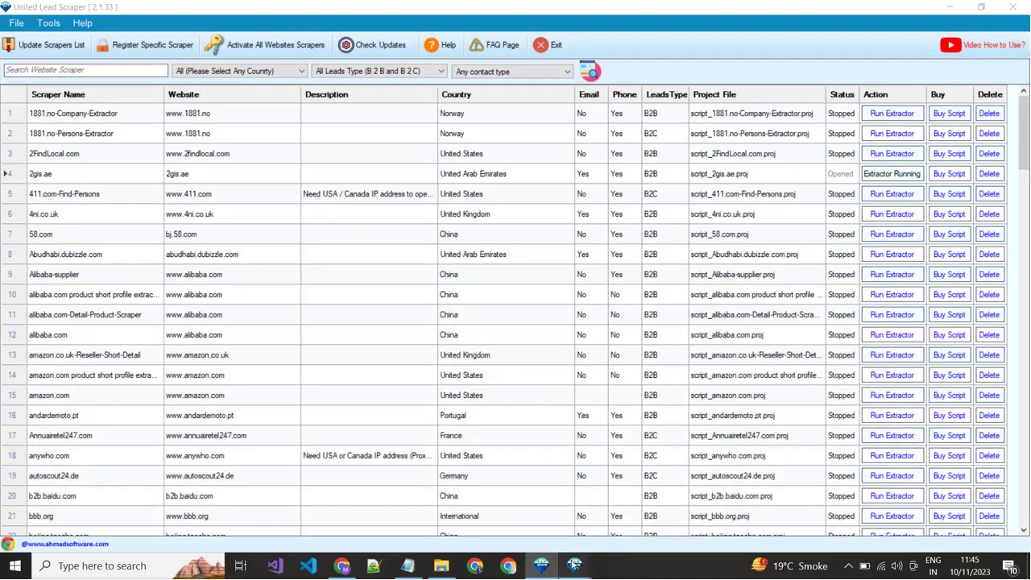
click(620, 527)
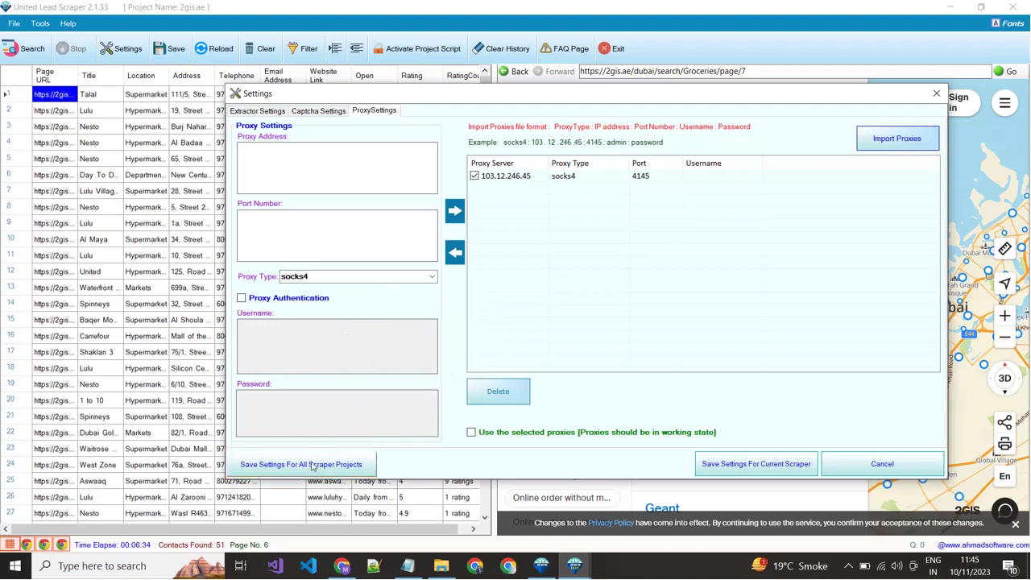
click(754, 463)
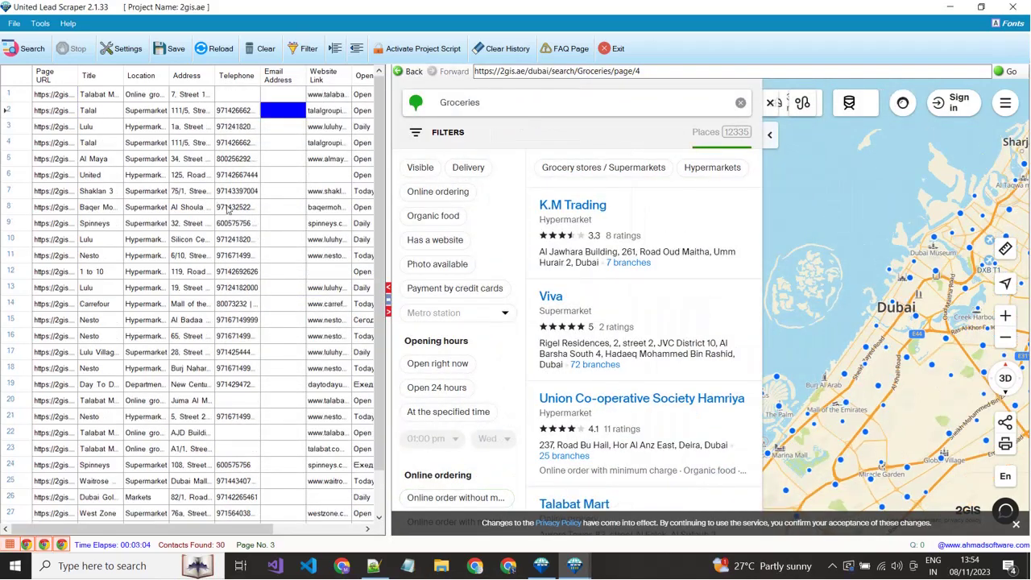
- Filter out every row whose Telephone column is empty
click(304, 48)
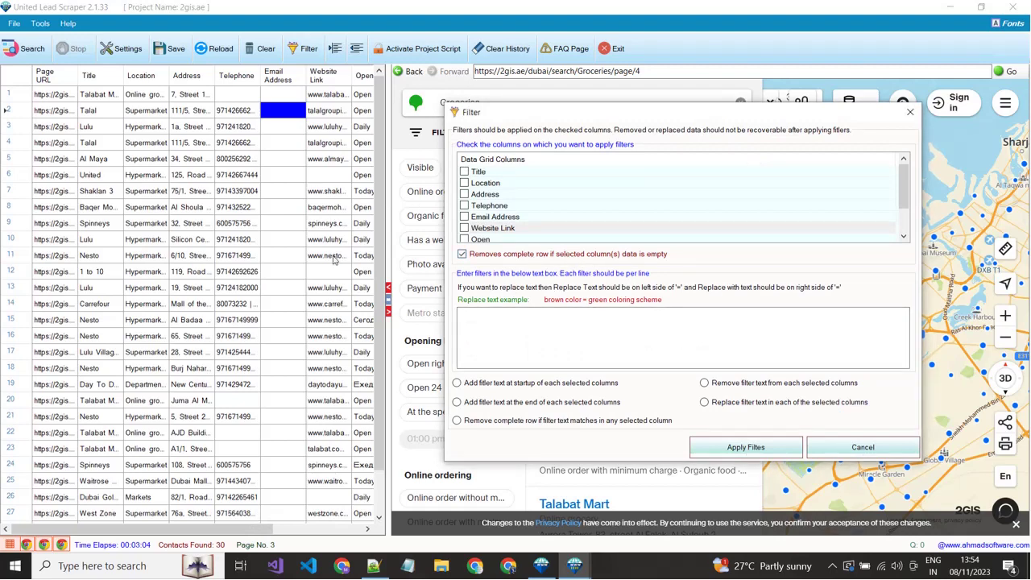
click(464, 206)
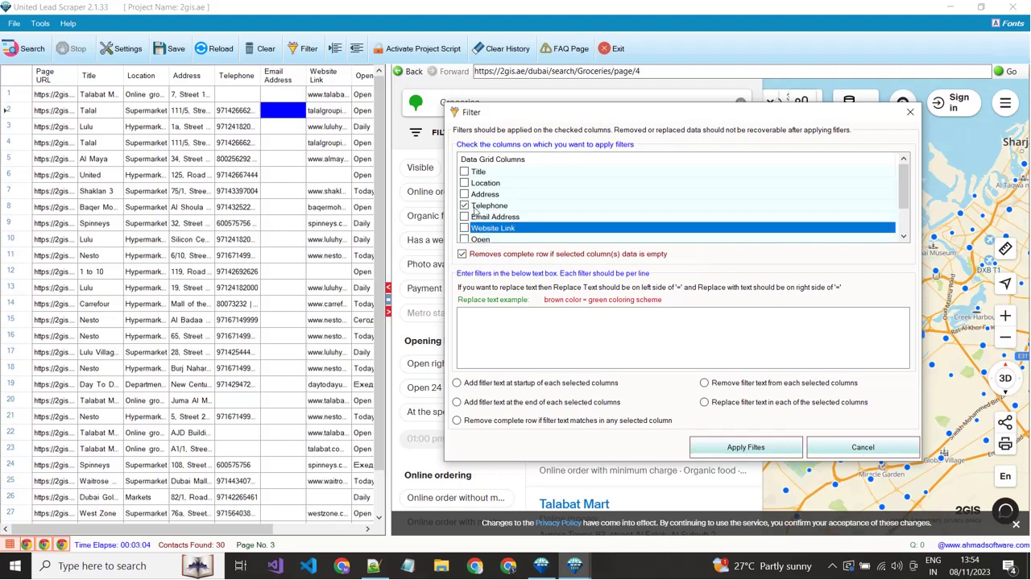
scroll(503, 209, down, 1)
scroll(515, 211, up, 1)
click(526, 208)
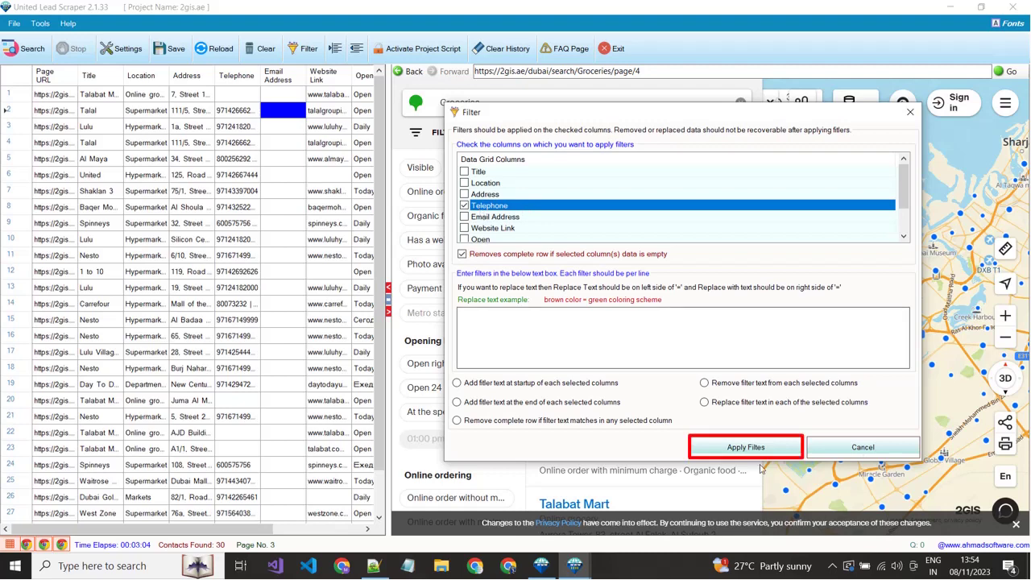
click(773, 447)
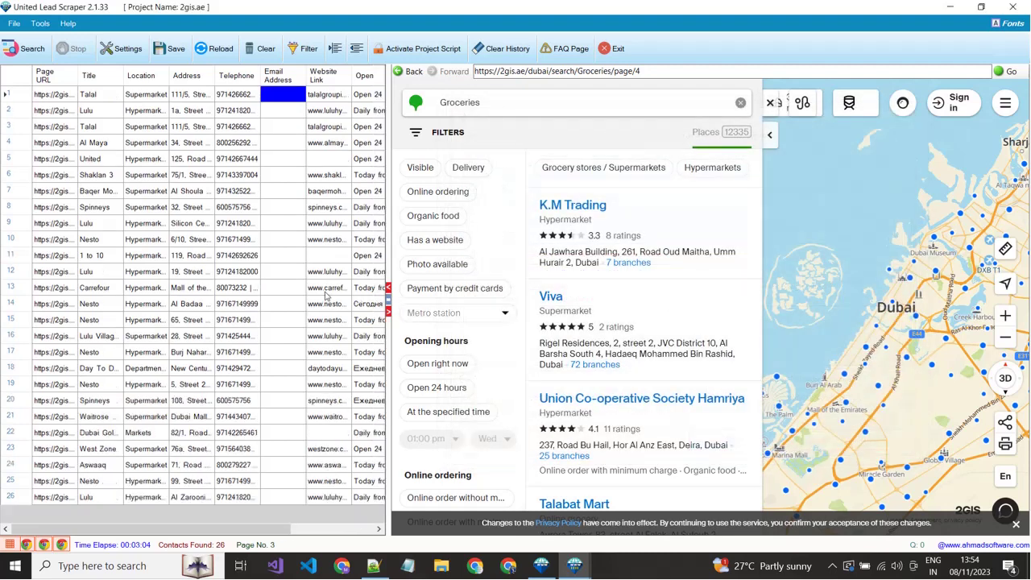
- Check the Telephone and email cells of the remaining rows
drag(233, 100, 235, 488)
click(286, 369)
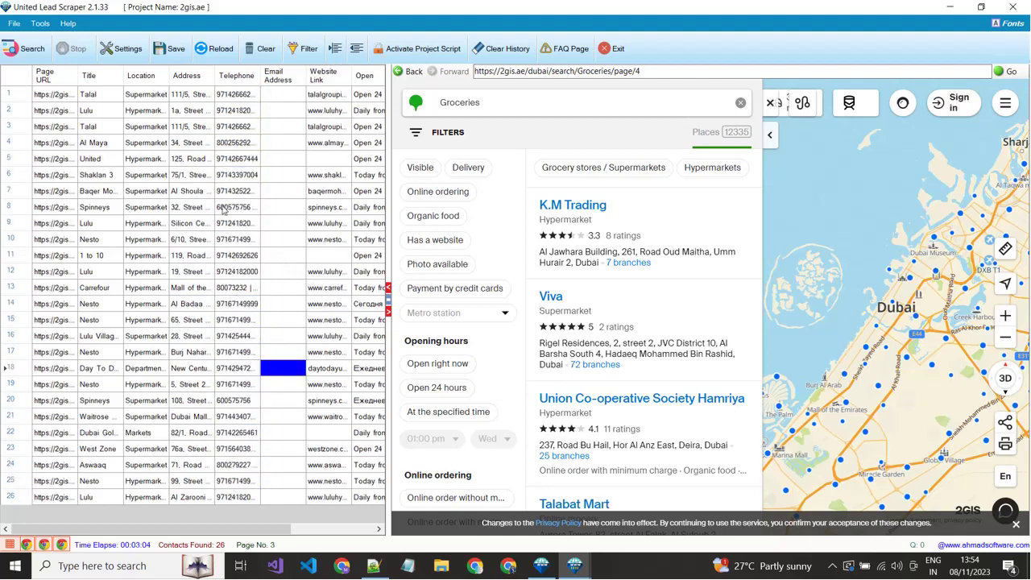
click(283, 239)
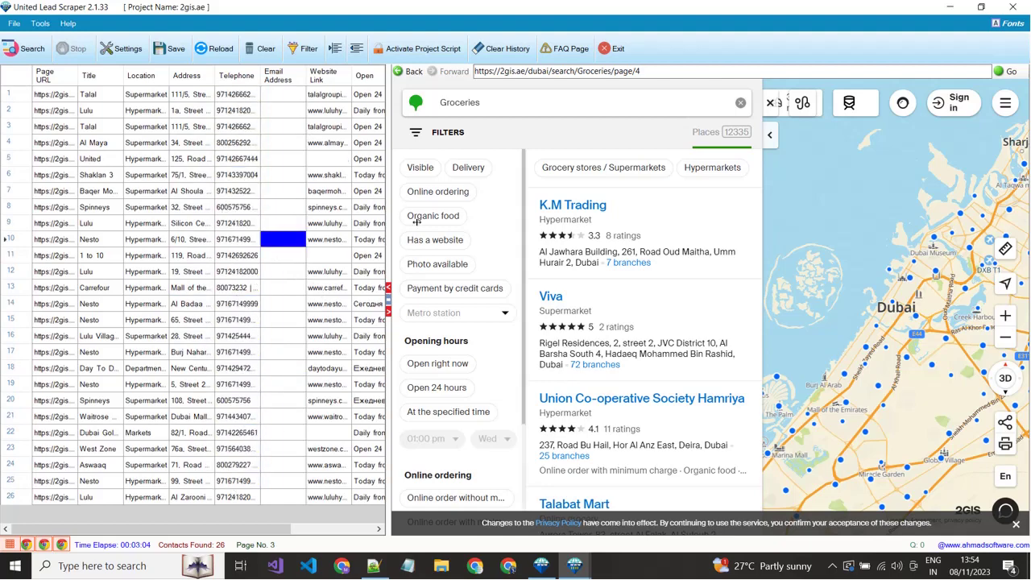
- Try the add-text and replace-text filter options, then close without applying
click(304, 48)
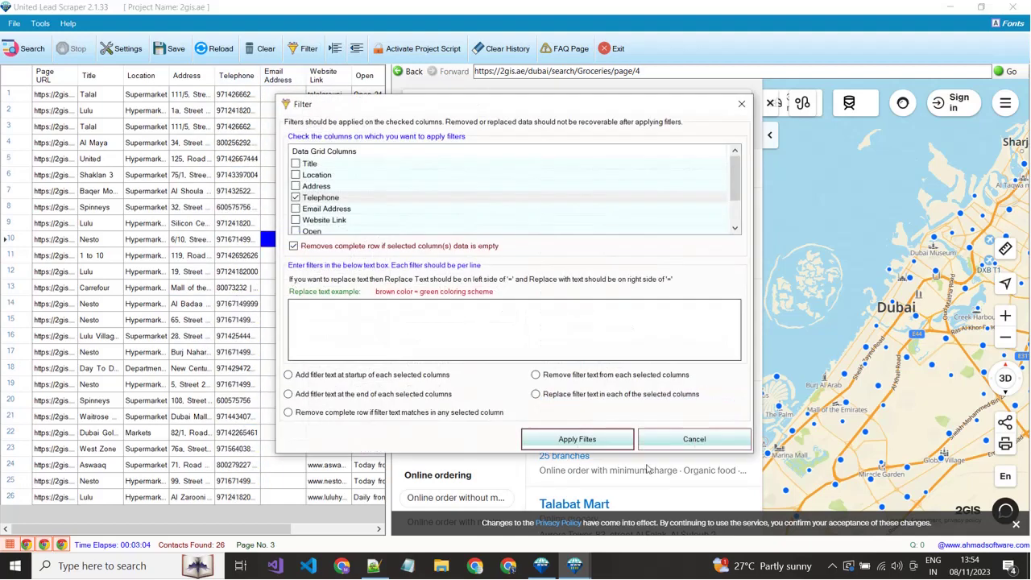
click(348, 376)
click(556, 395)
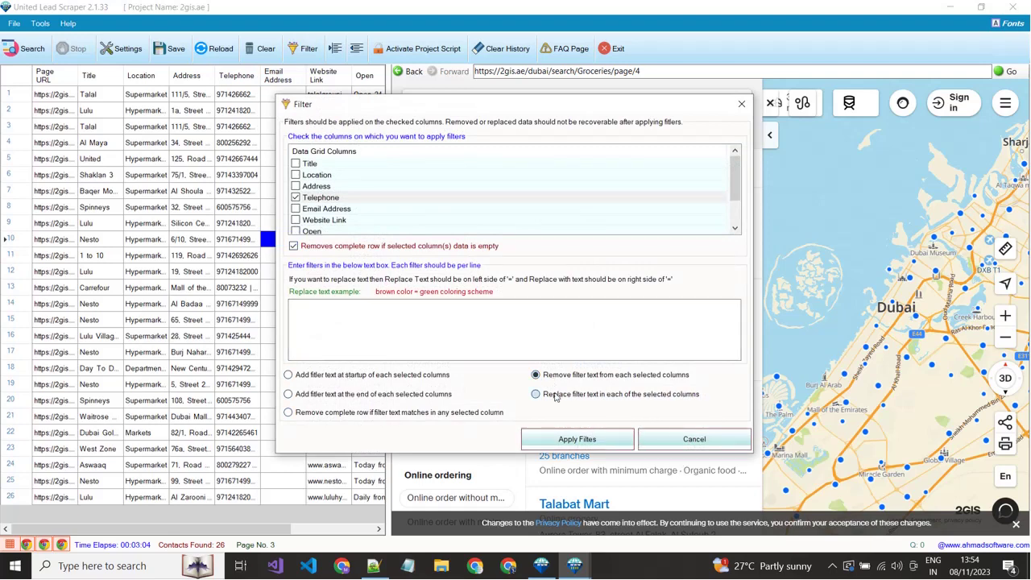
click(368, 376)
click(364, 393)
click(691, 438)
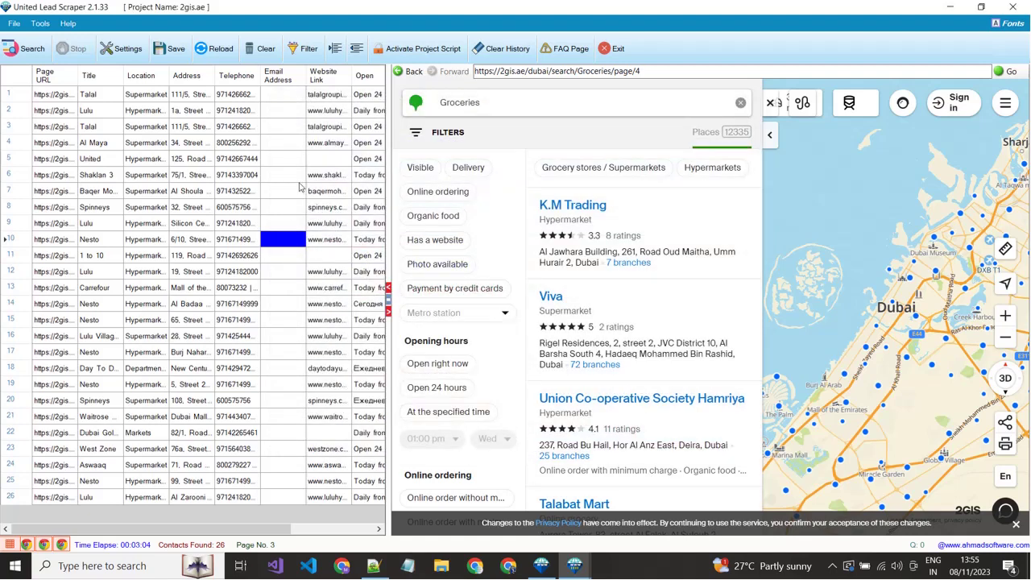
click(174, 50)
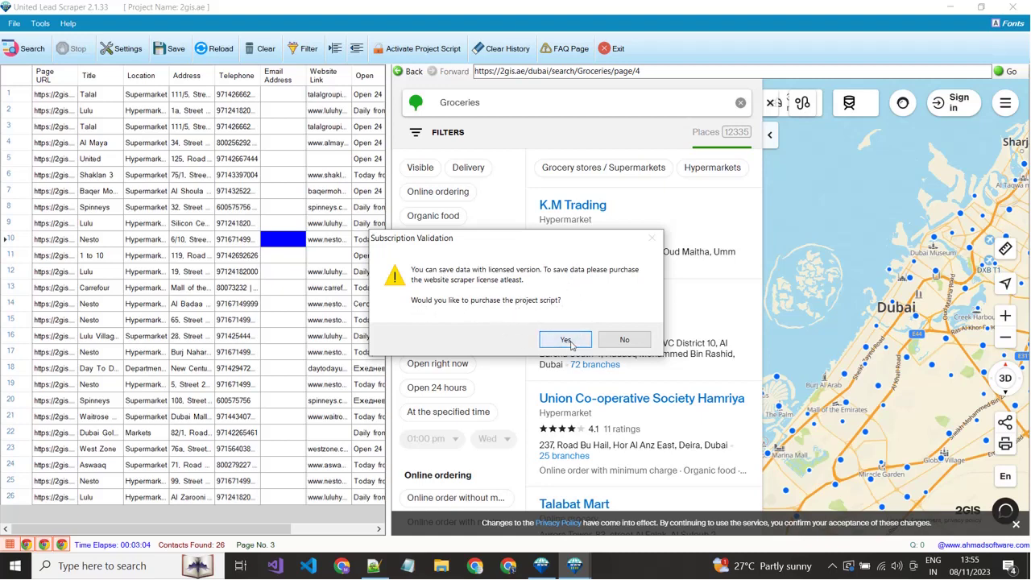
click(623, 339)
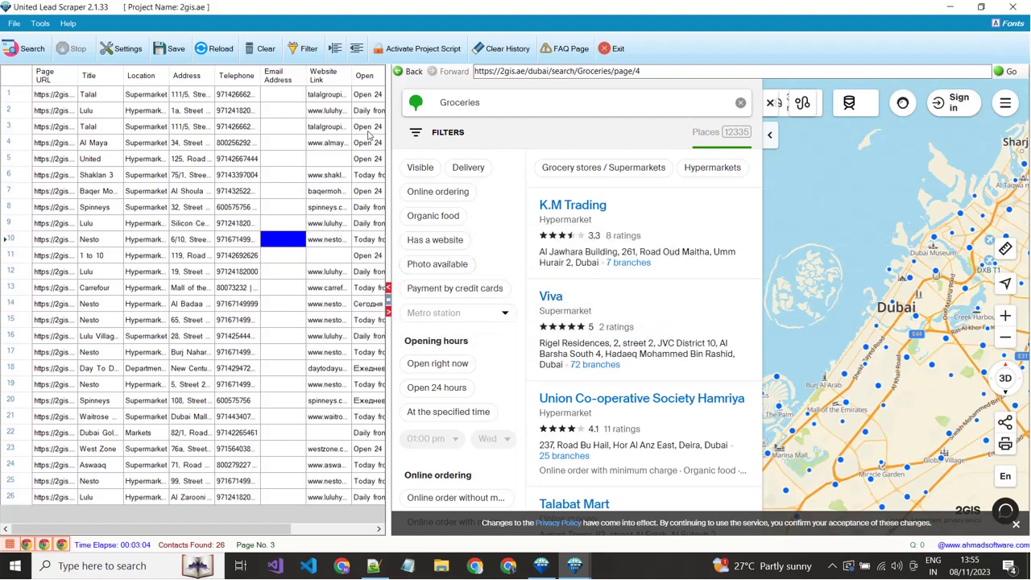
- Attempt Project Script registration with a blank purchase order ID, triggering 'Order ID is empty.'
click(412, 49)
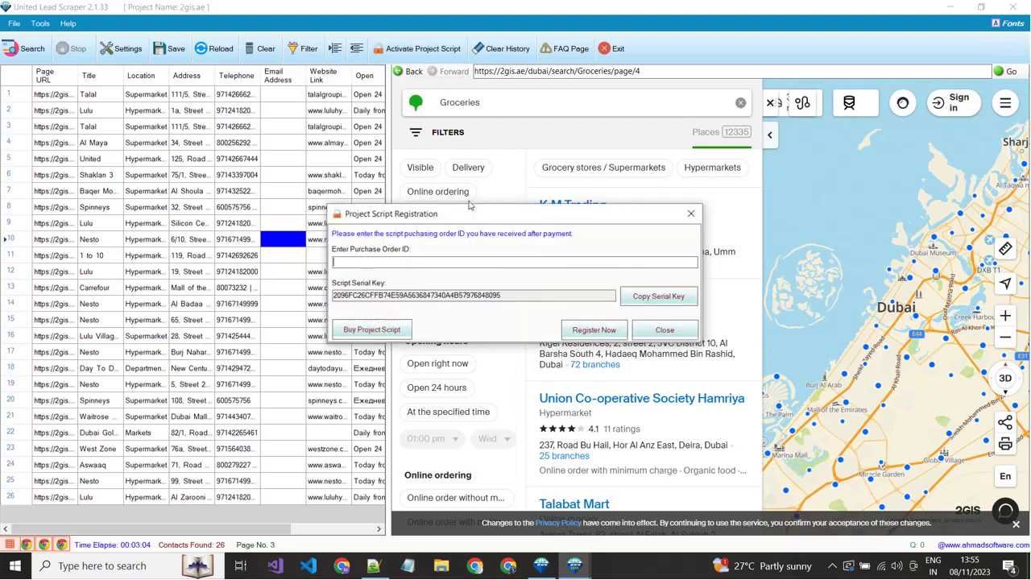
click(351, 262)
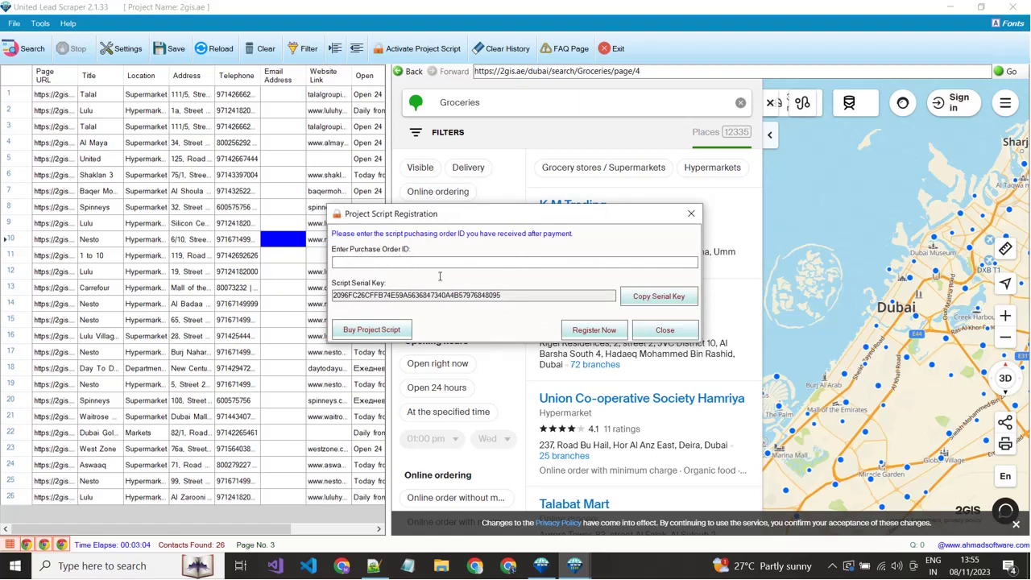
click(595, 330)
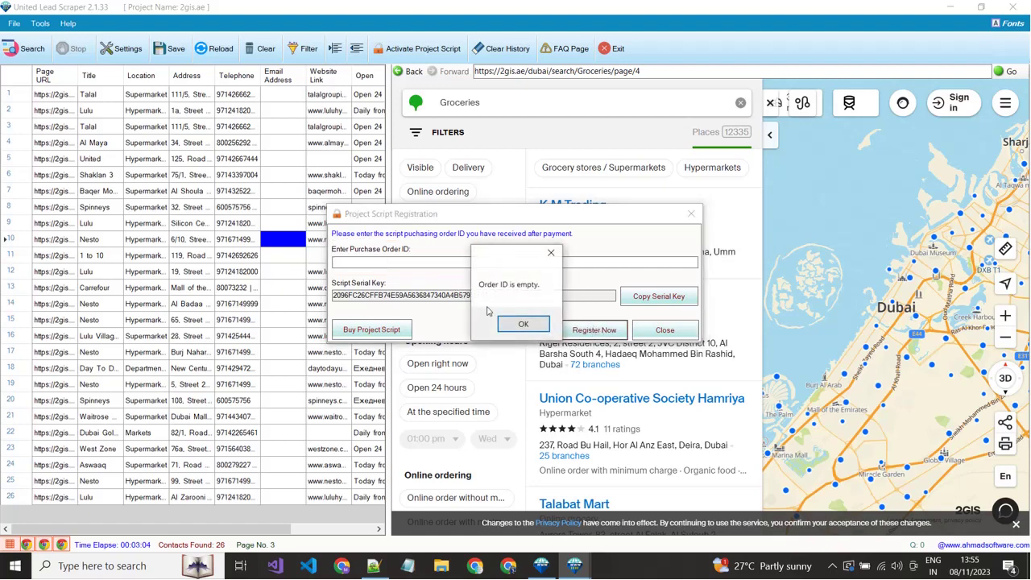